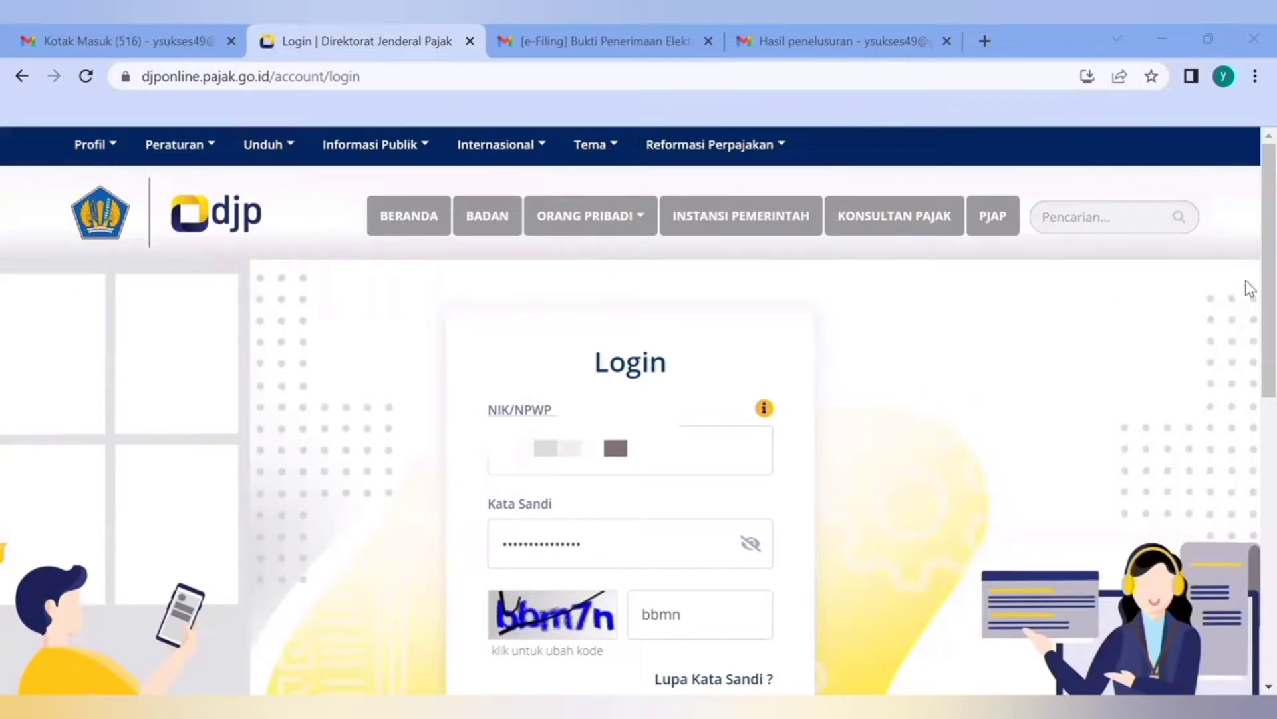
Try to log in with the credentials and security code already filled in, and dismiss the message
scroll(1246, 313, "down", 1)
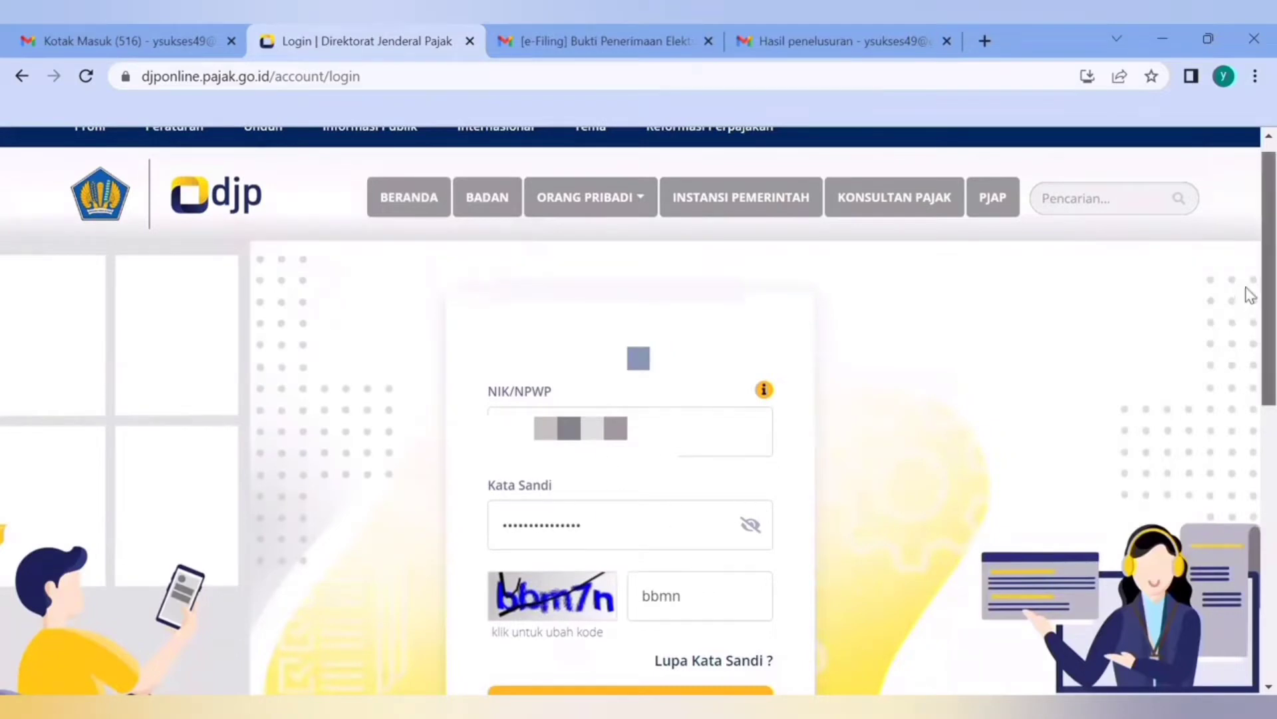
scroll(1246, 292, "down", 2)
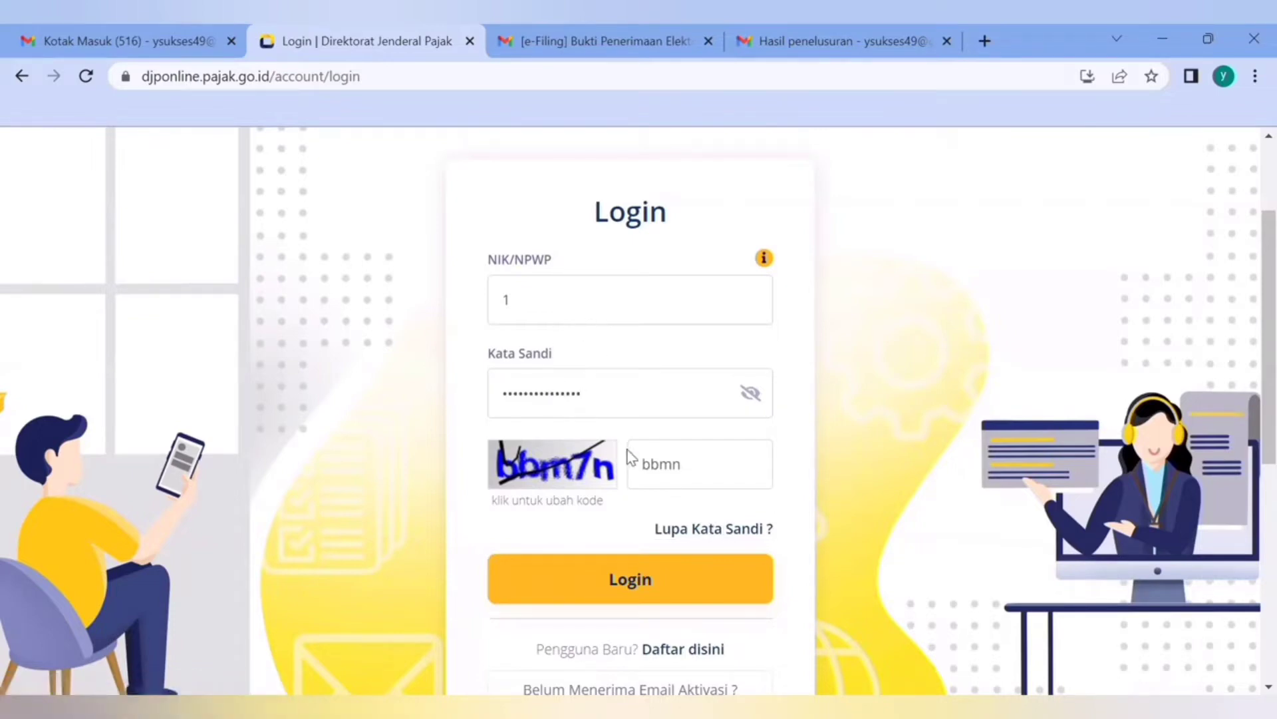
left_click(638, 583)
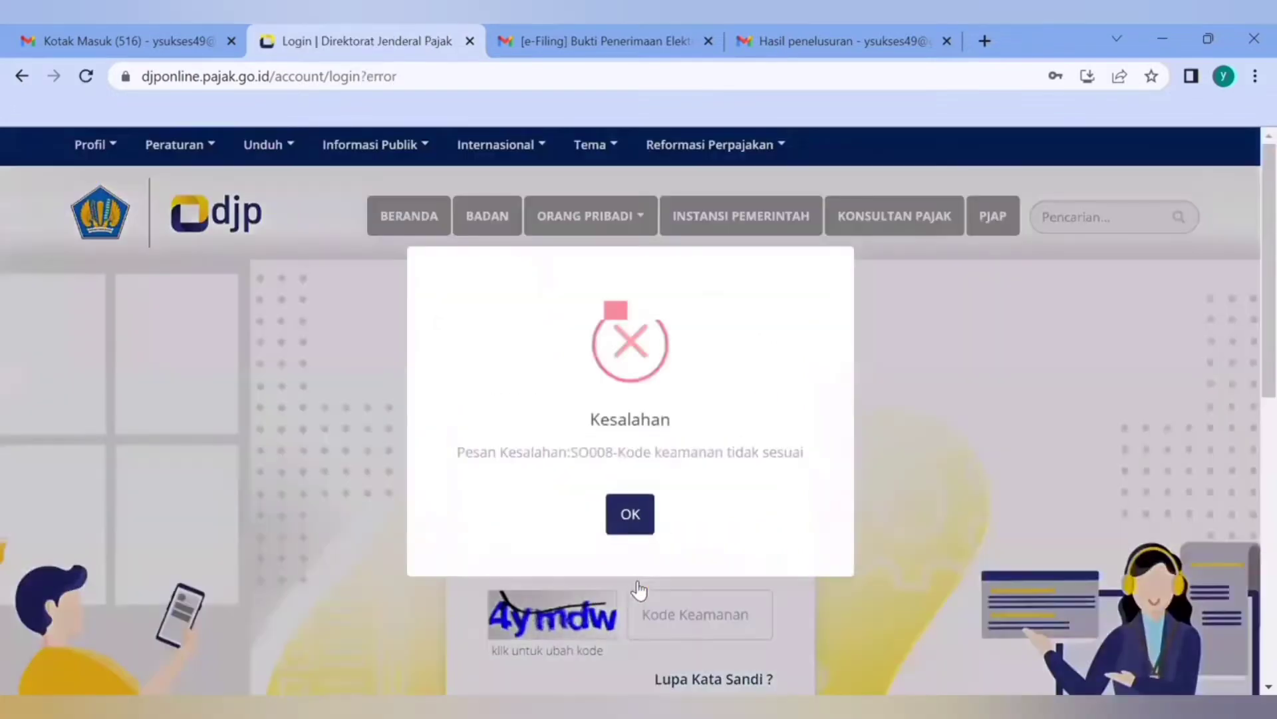
left_click(630, 514)
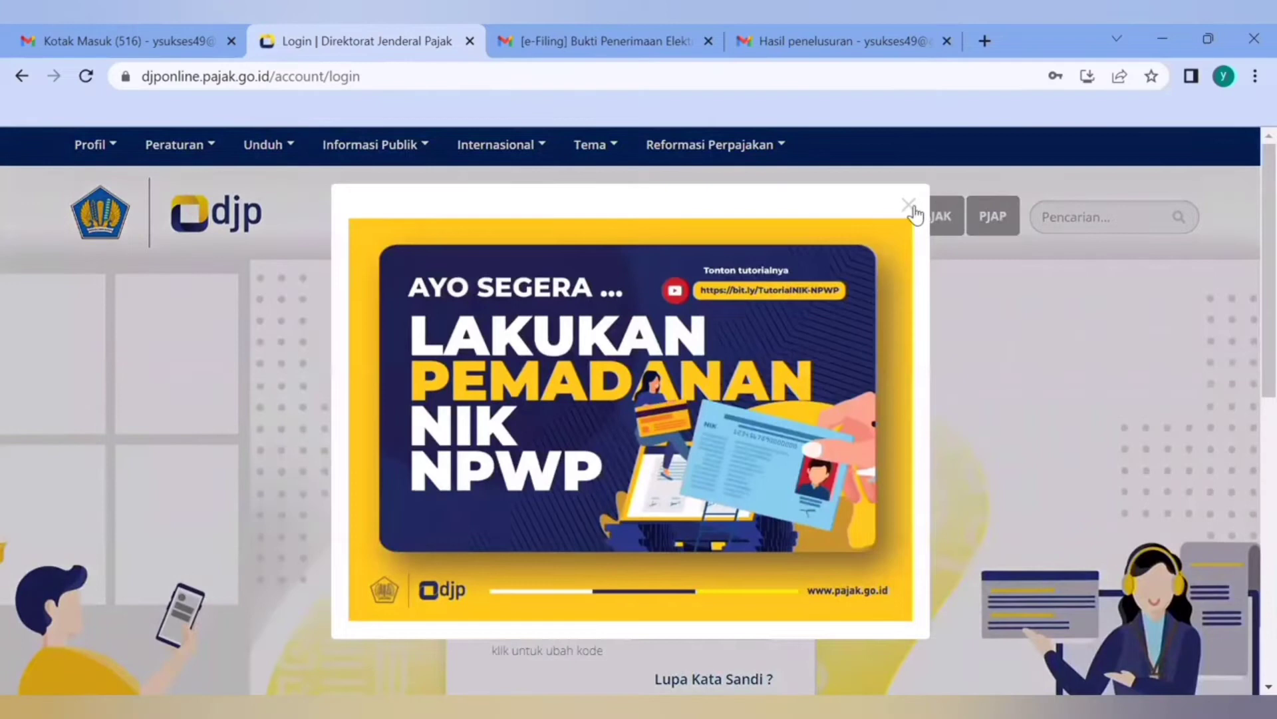
left_click(920, 196)
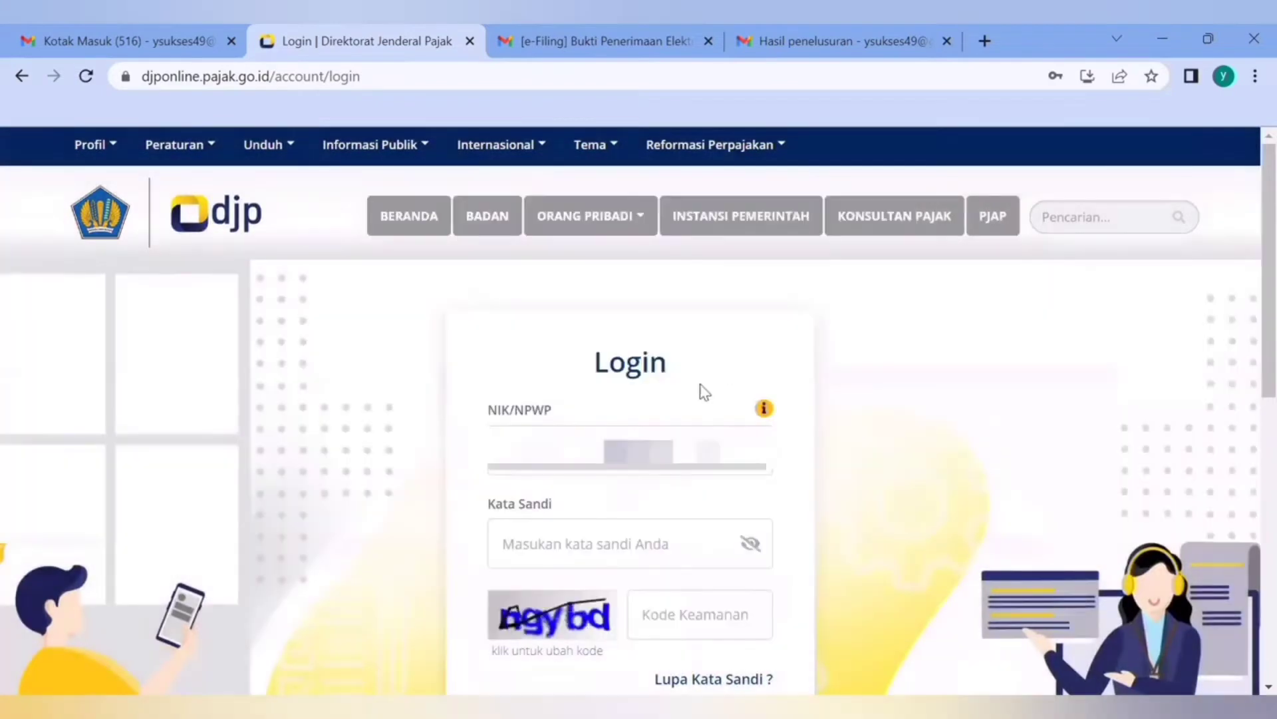
Fill in the account password in the login form
left_click(621, 530)
key("ctrl+v")
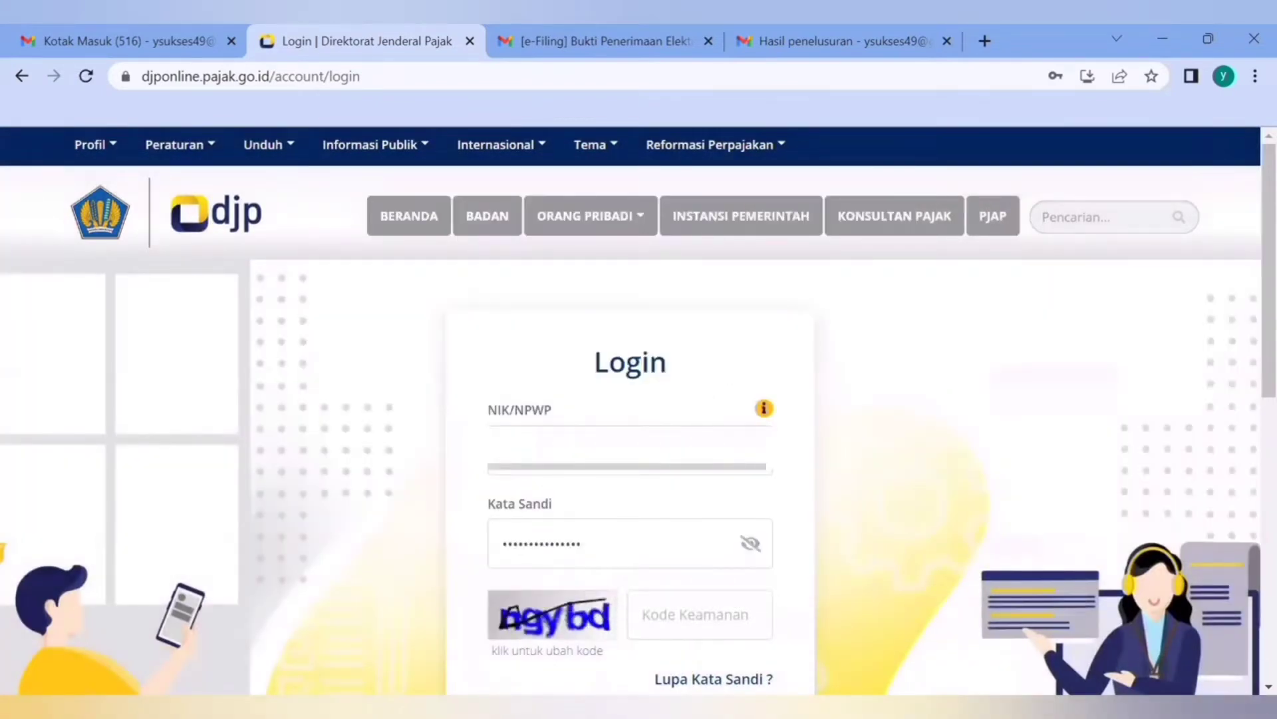
type("***********")
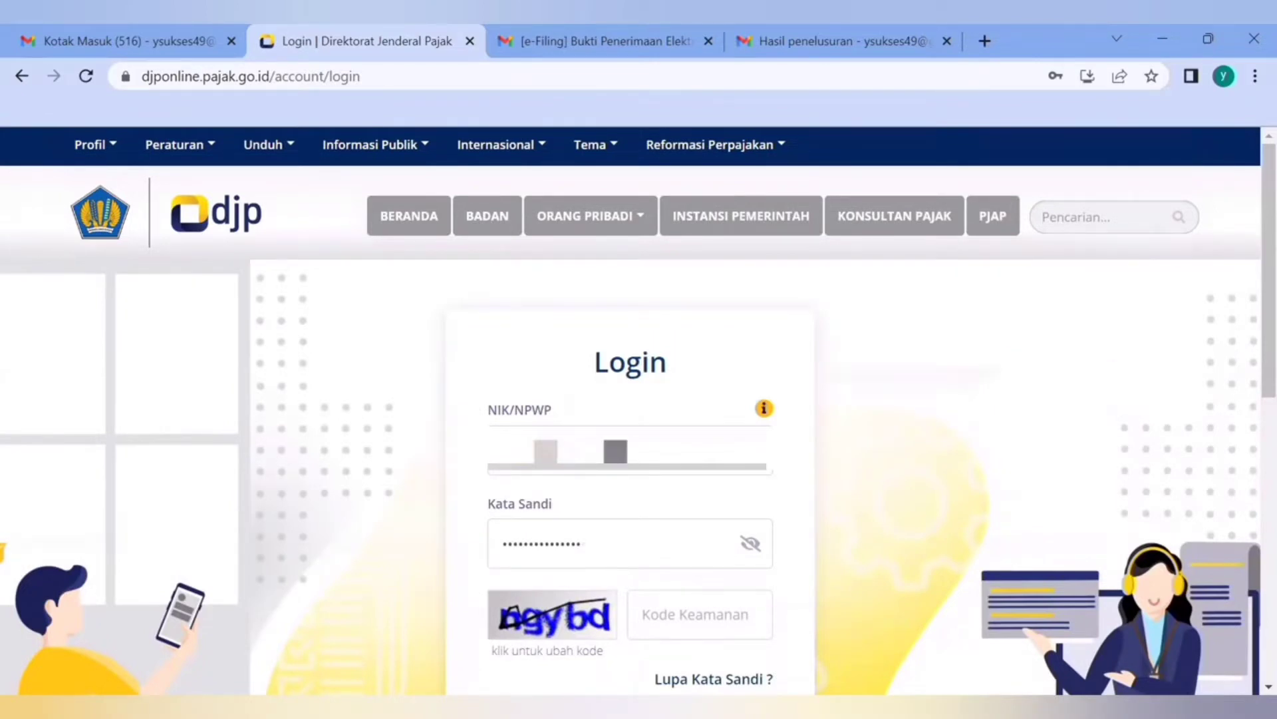
key("Tab")
key("Tab")
Refresh the security code image, enter the new security code and log in to the account
left_click(571, 632)
left_click(646, 625)
type("mnx")
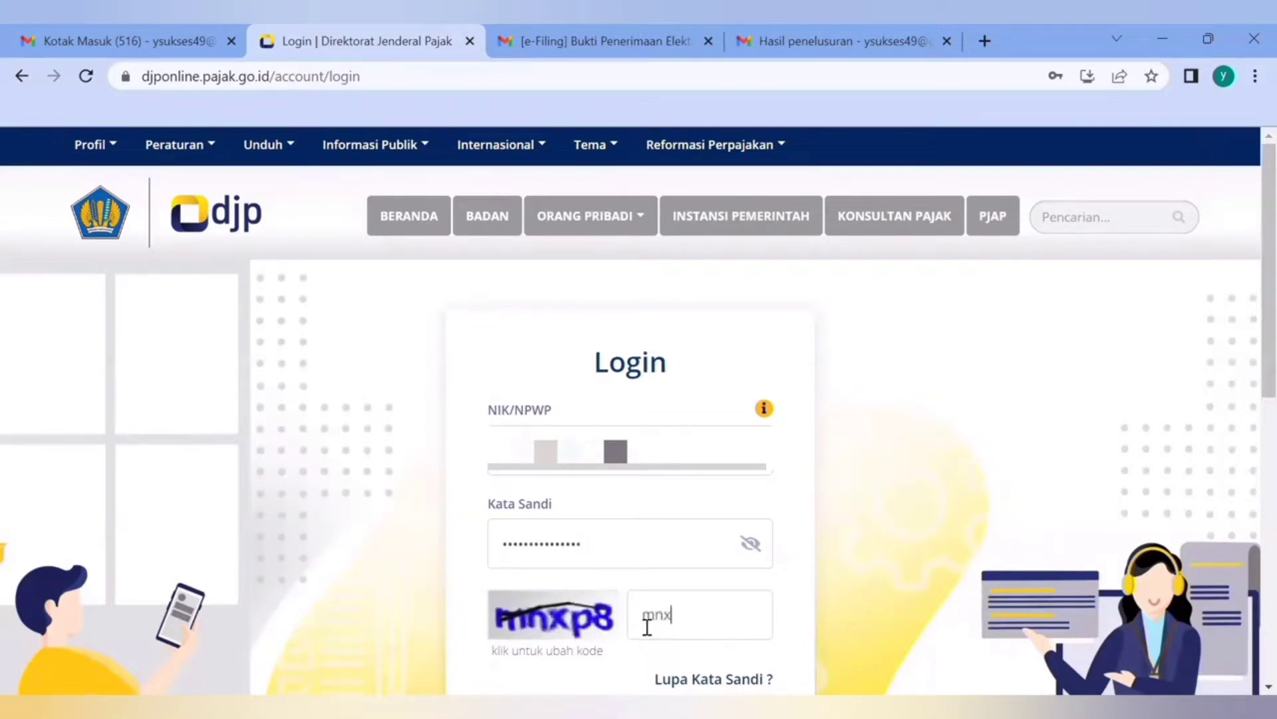
type("p8")
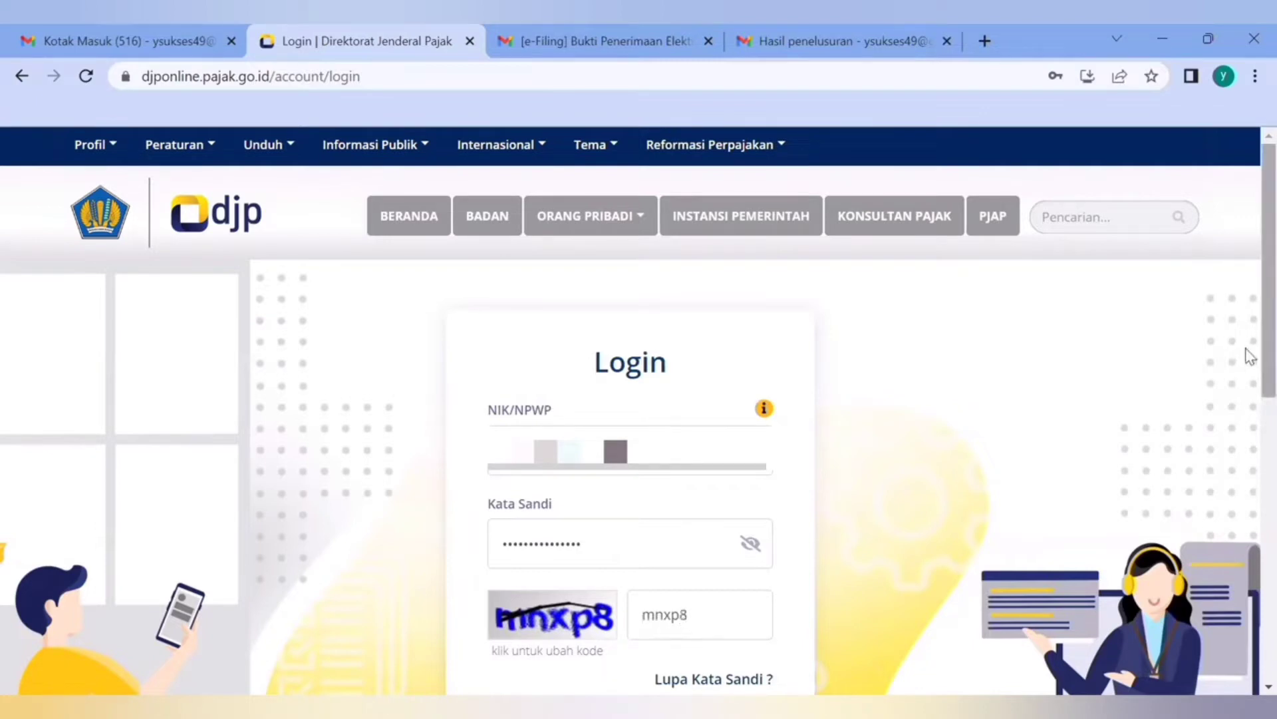
scroll(1248, 373, "down", 1)
scroll(1250, 389, "down", 3)
left_click(681, 613)
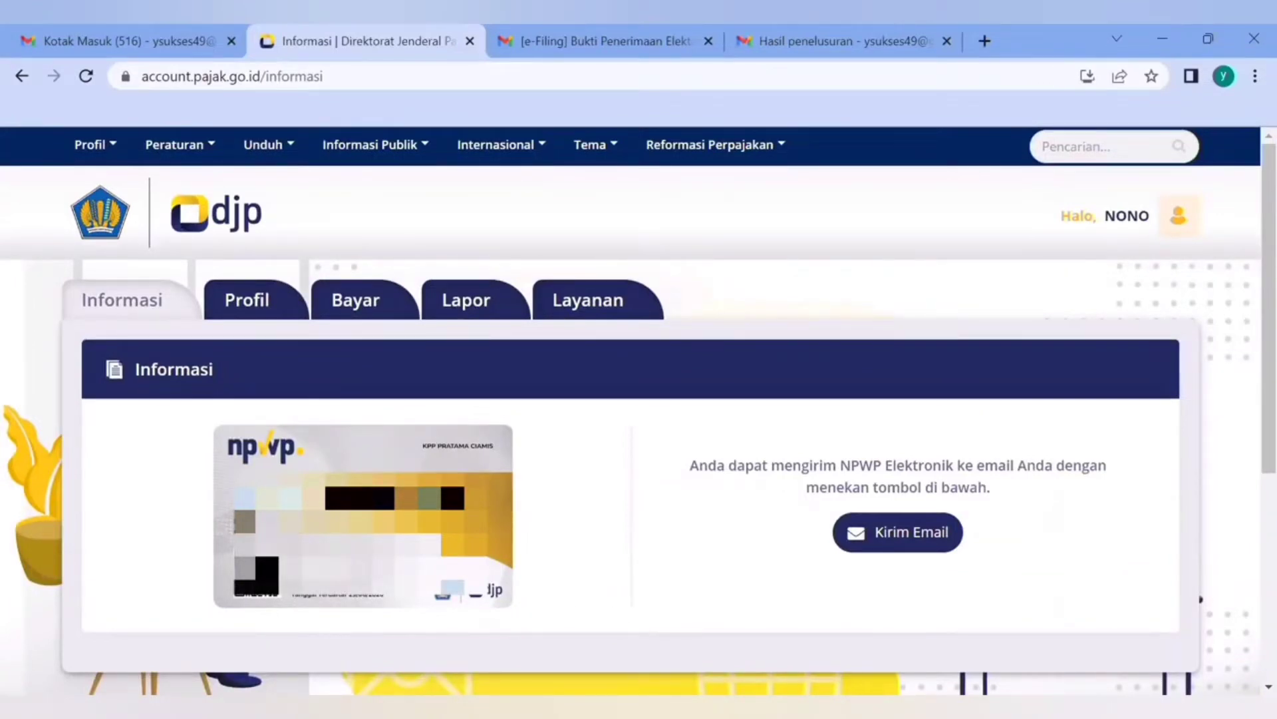
Go to the Lapor section and open the e-Filing service for filling in the return directly on the website
left_click(475, 301)
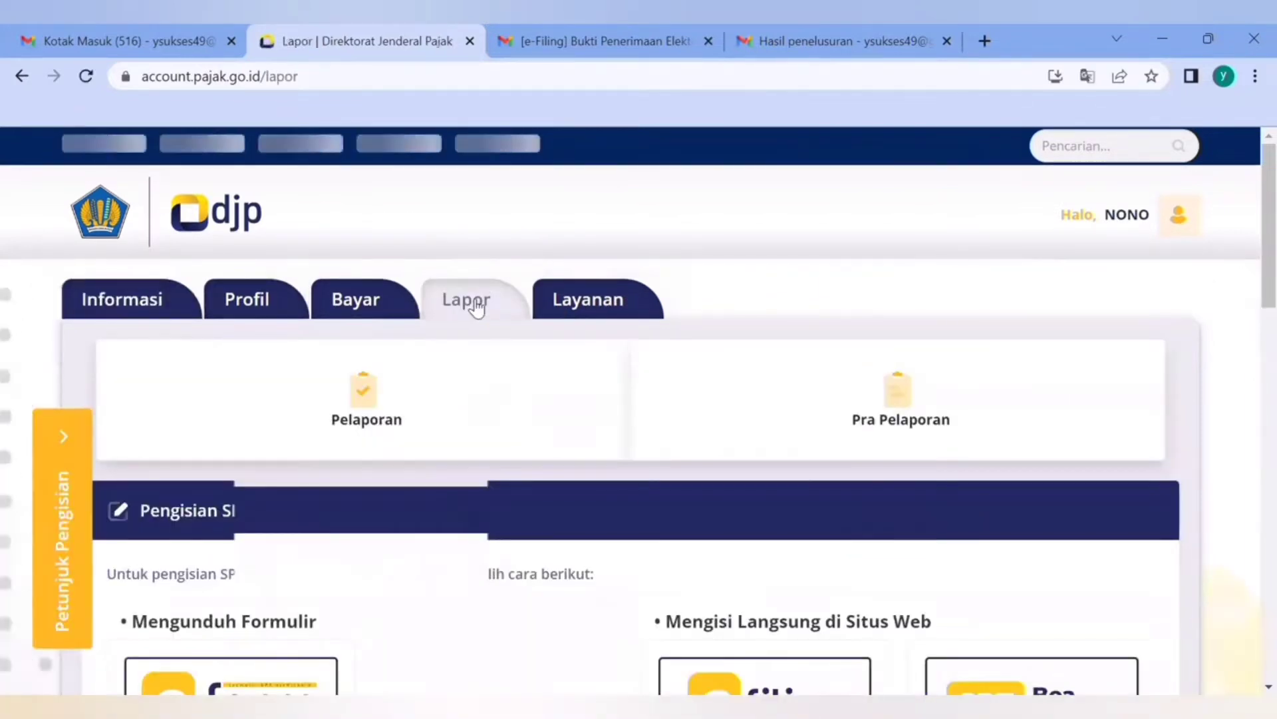
scroll(1250, 266, "down", 3)
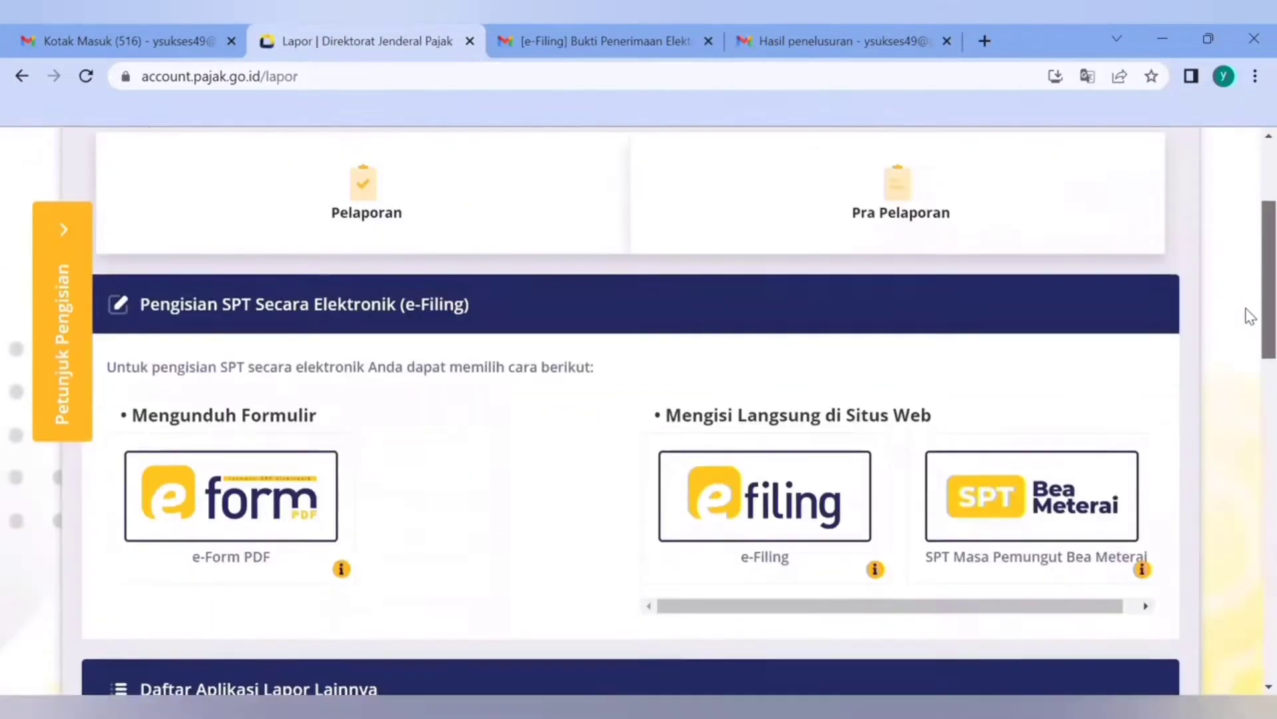
scroll(1248, 299, "up", 1)
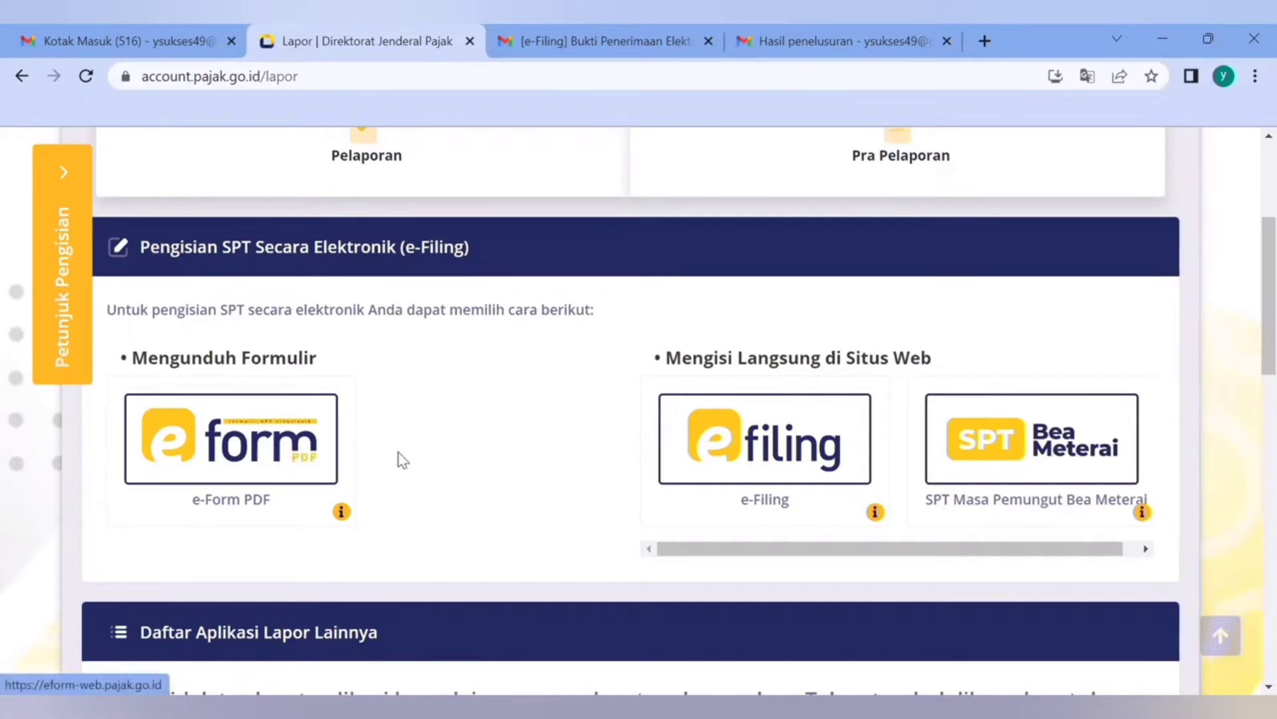
left_click(766, 443)
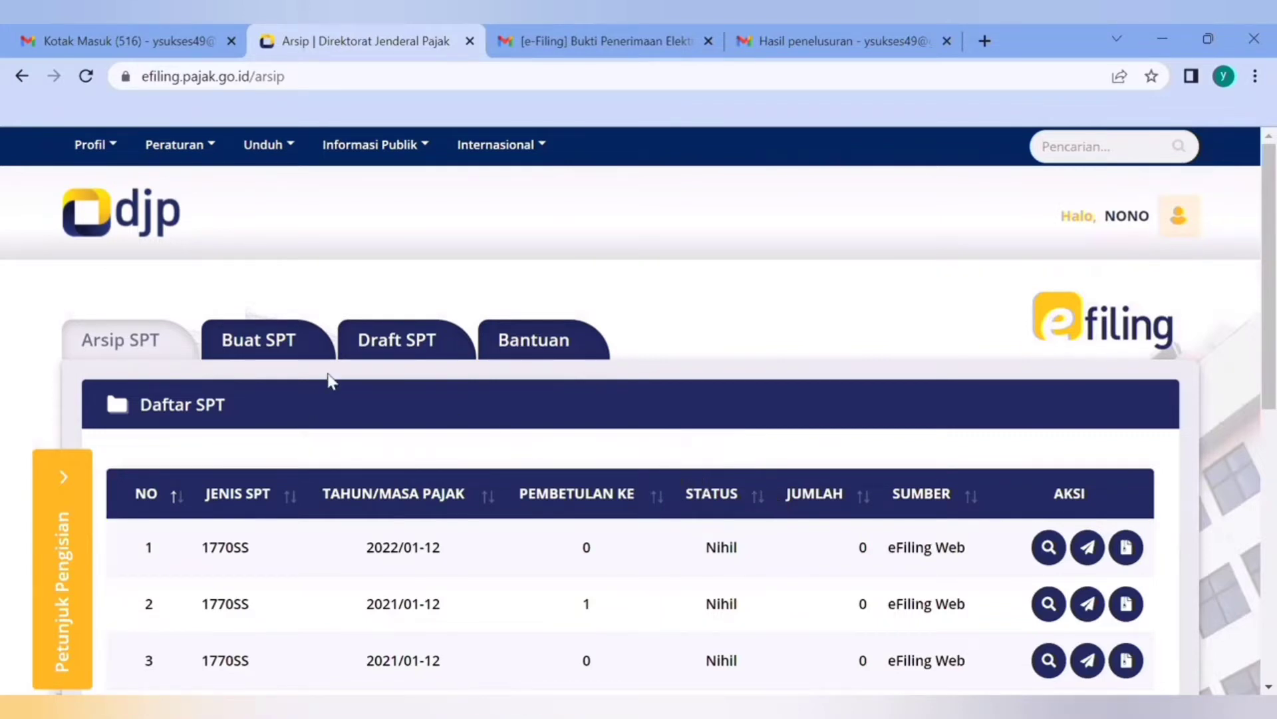
Start a new SPT, answering Tidak to business or freelance work, Tidak to MT/PH status, and Ya to gross income under 60 million rupiah
left_click(257, 349)
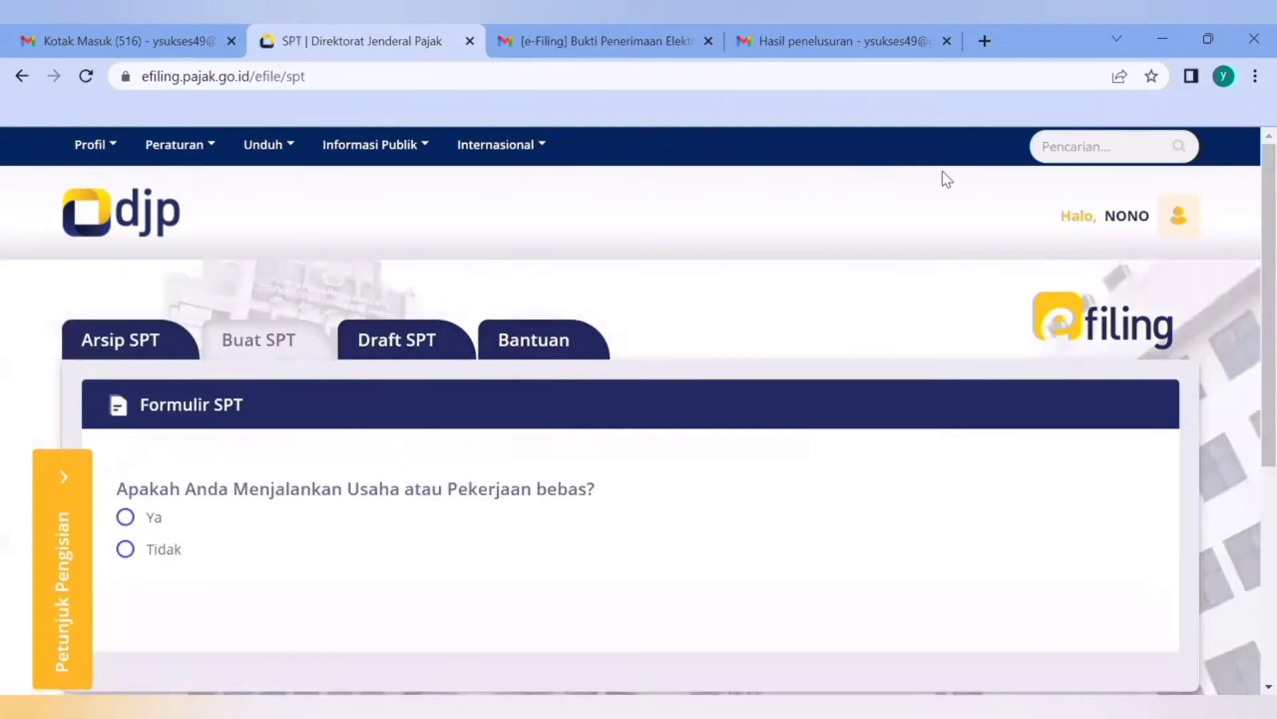
scroll(1250, 290, "down", 2)
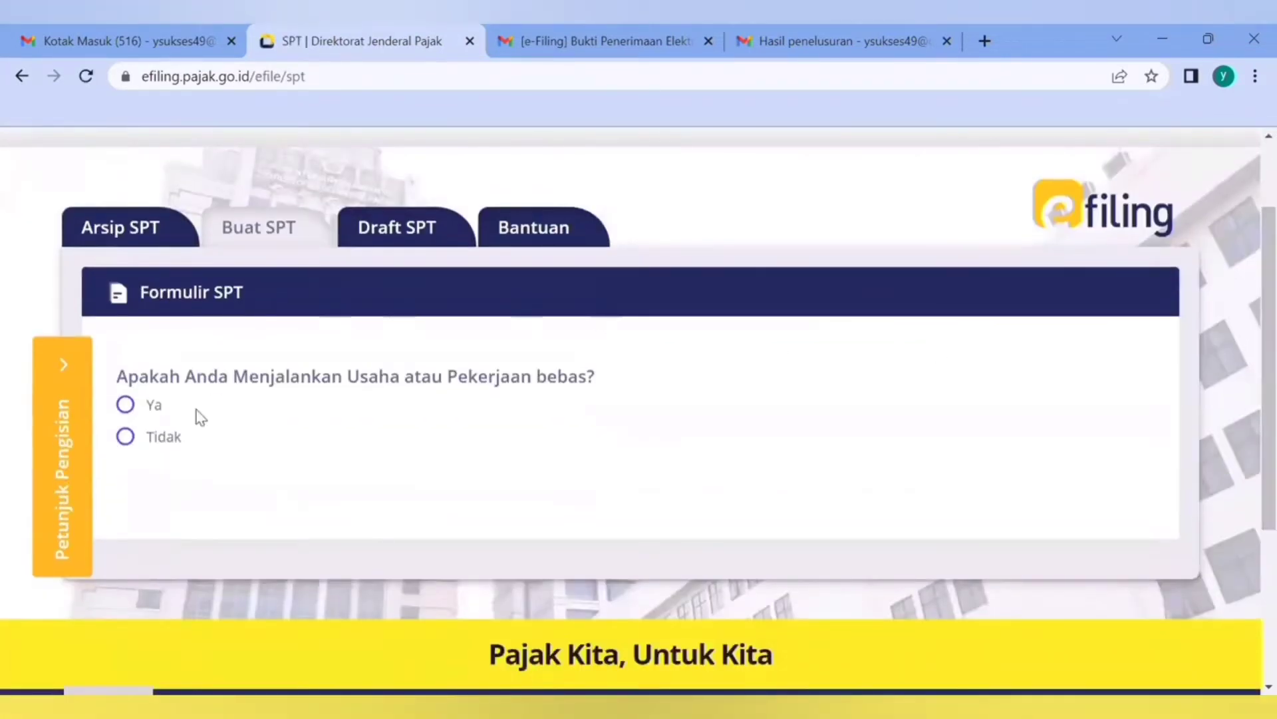
left_click(125, 438)
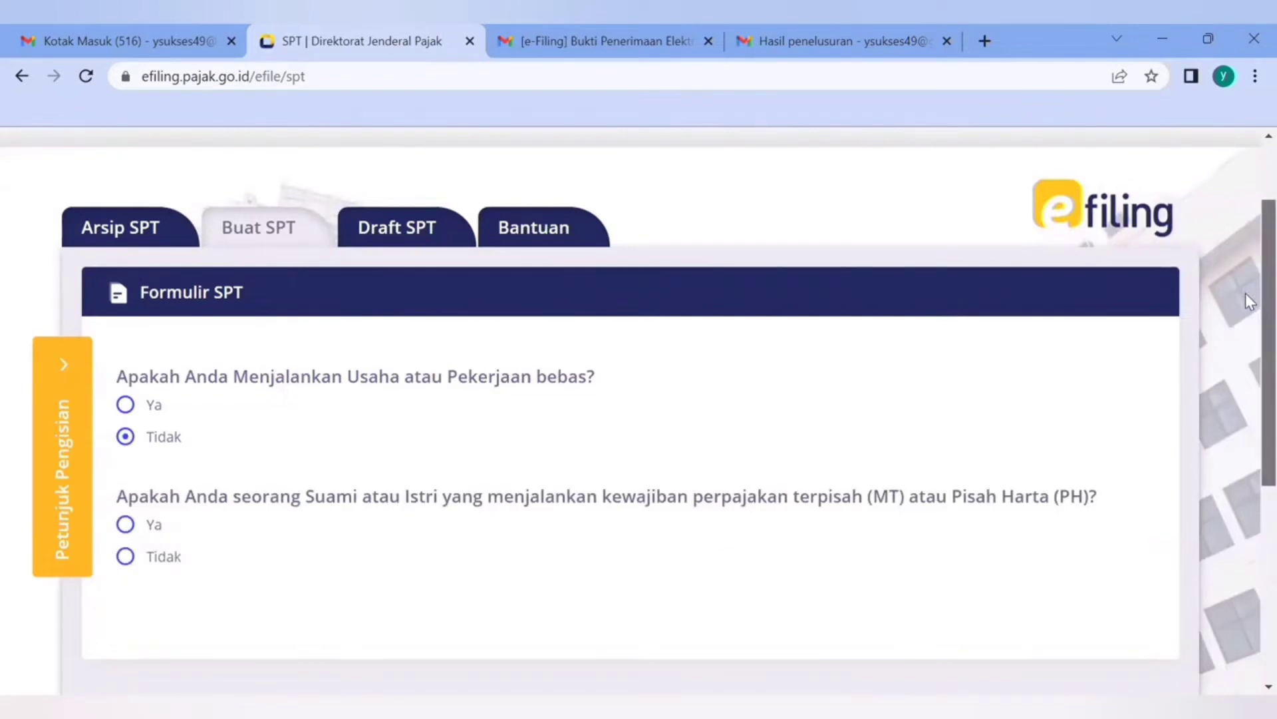
scroll(1245, 294, "down", 1)
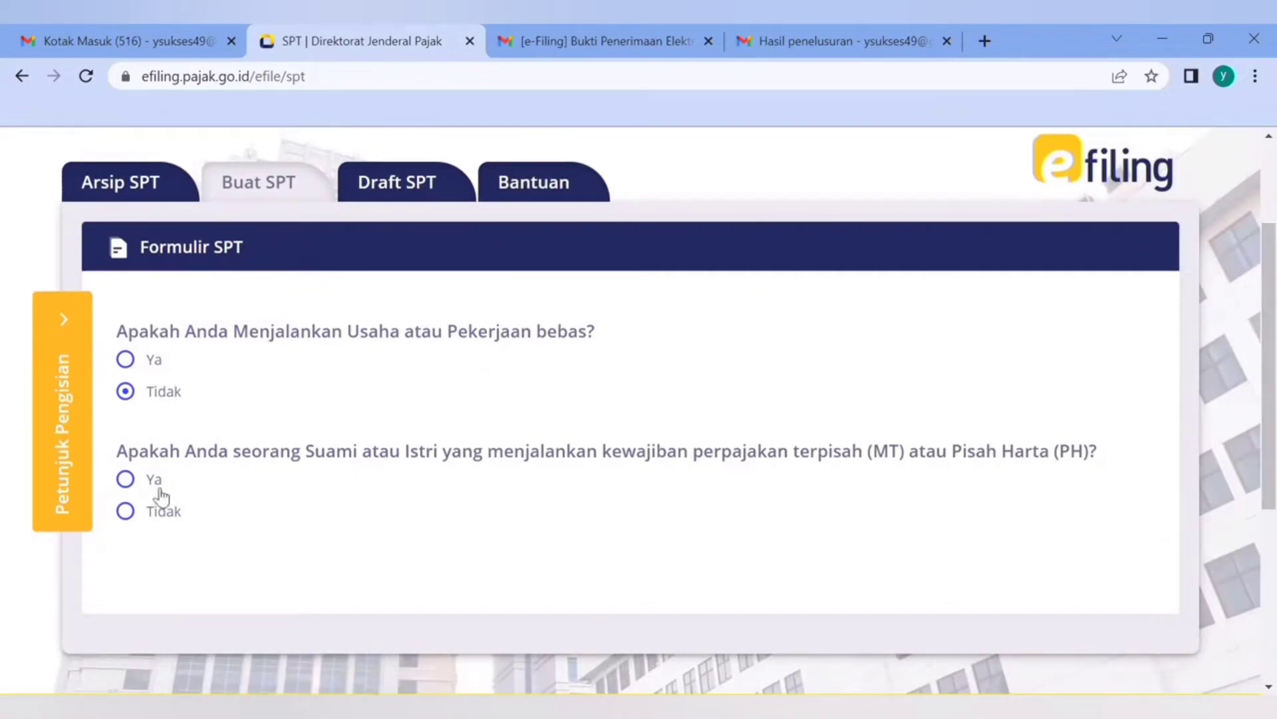
left_click(147, 516)
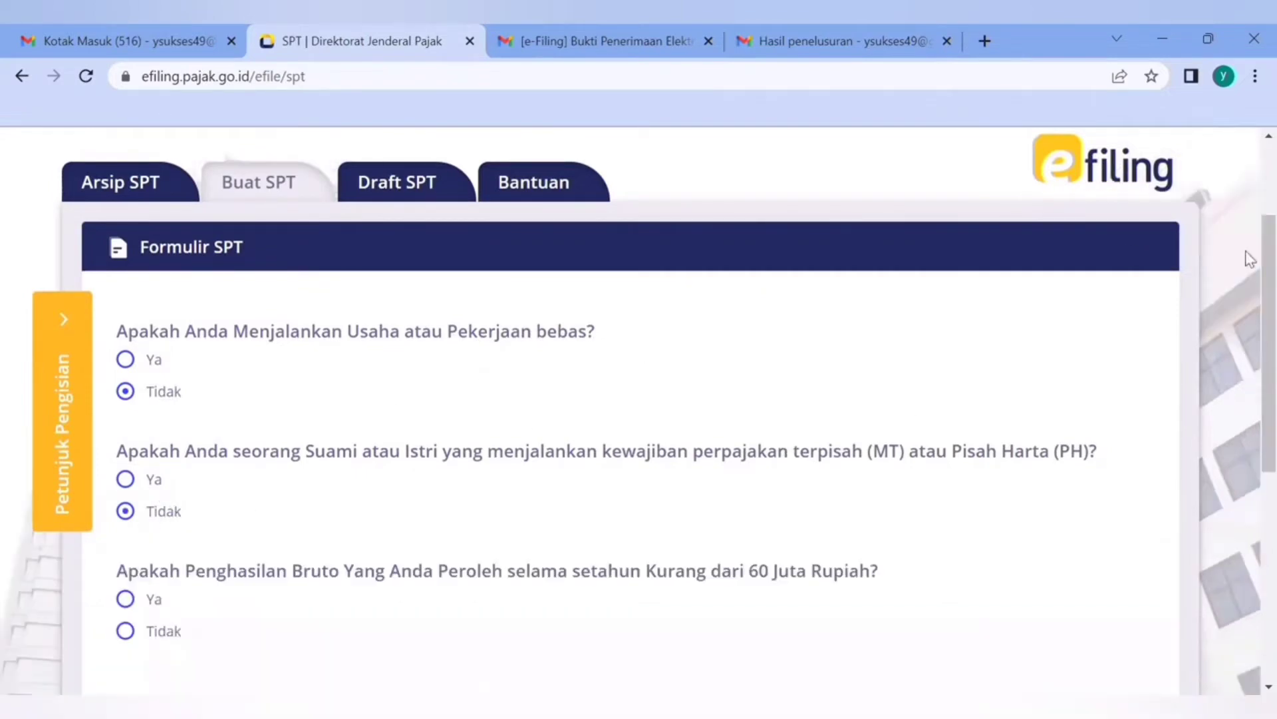
scroll(1248, 279, "down", 2)
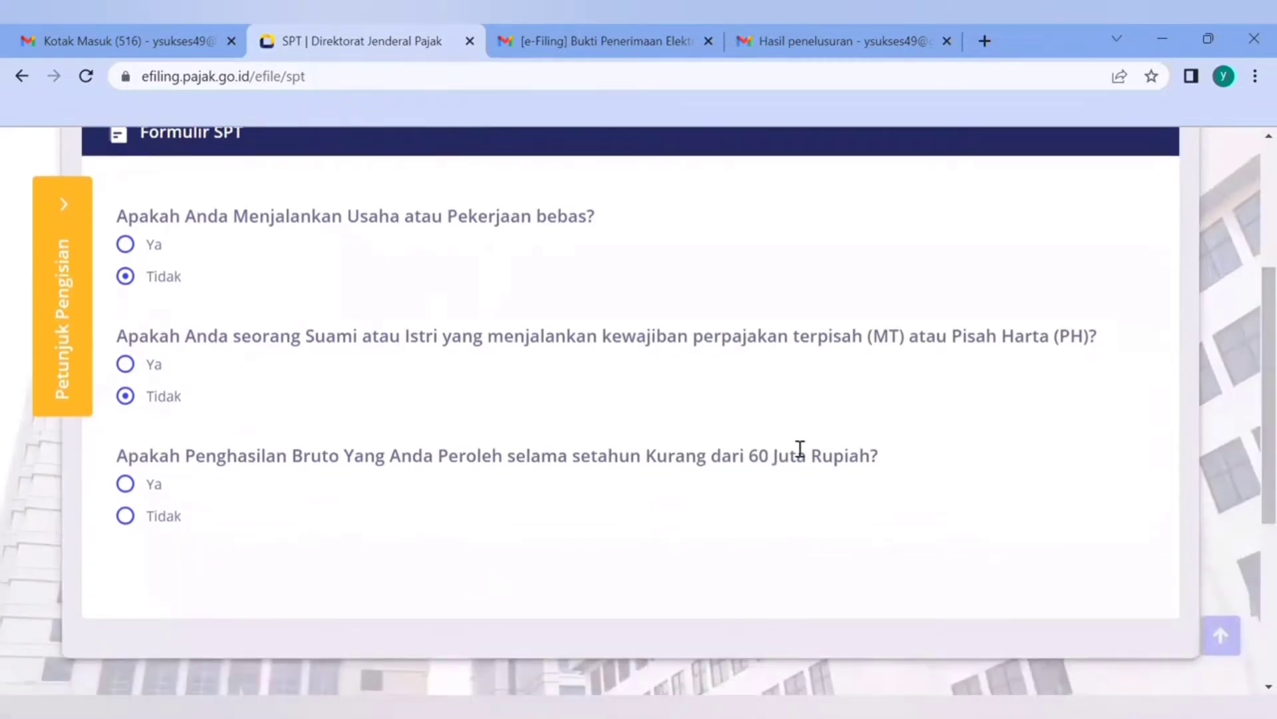
left_click(124, 484)
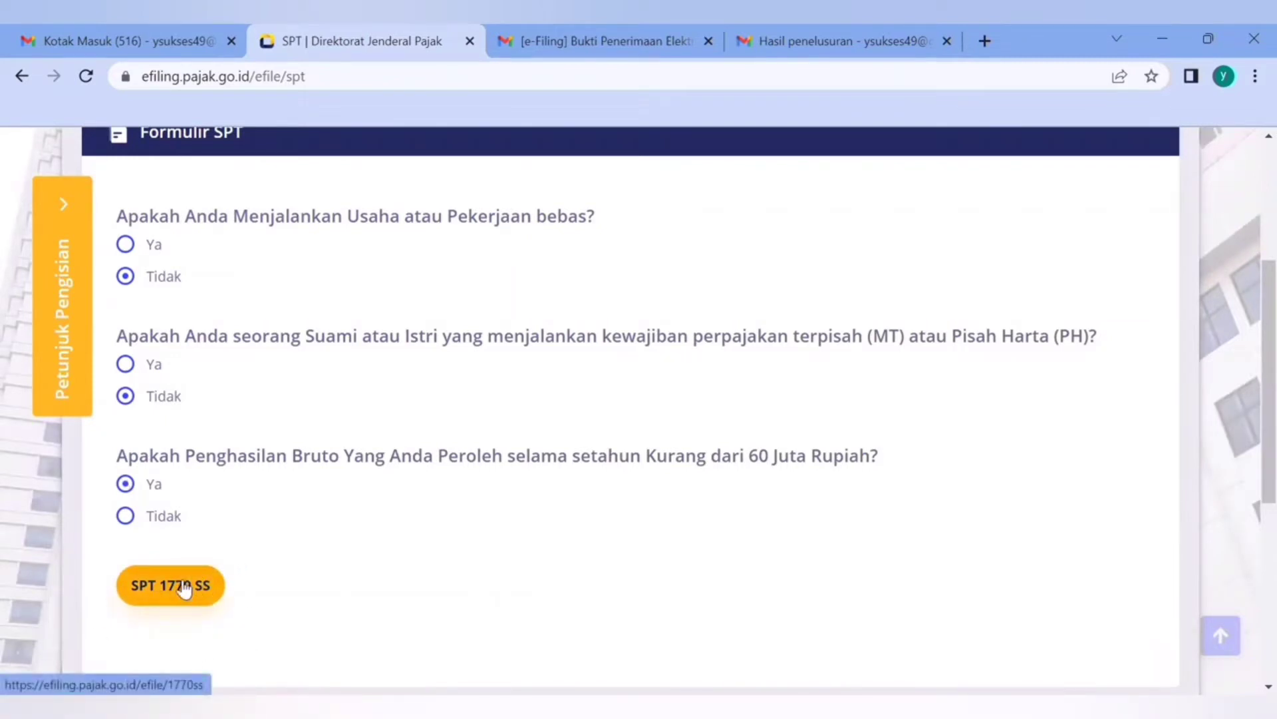
Switch the gross income answer to Tidak and choose the 1770 S form option Dengan panduan
left_click(127, 517)
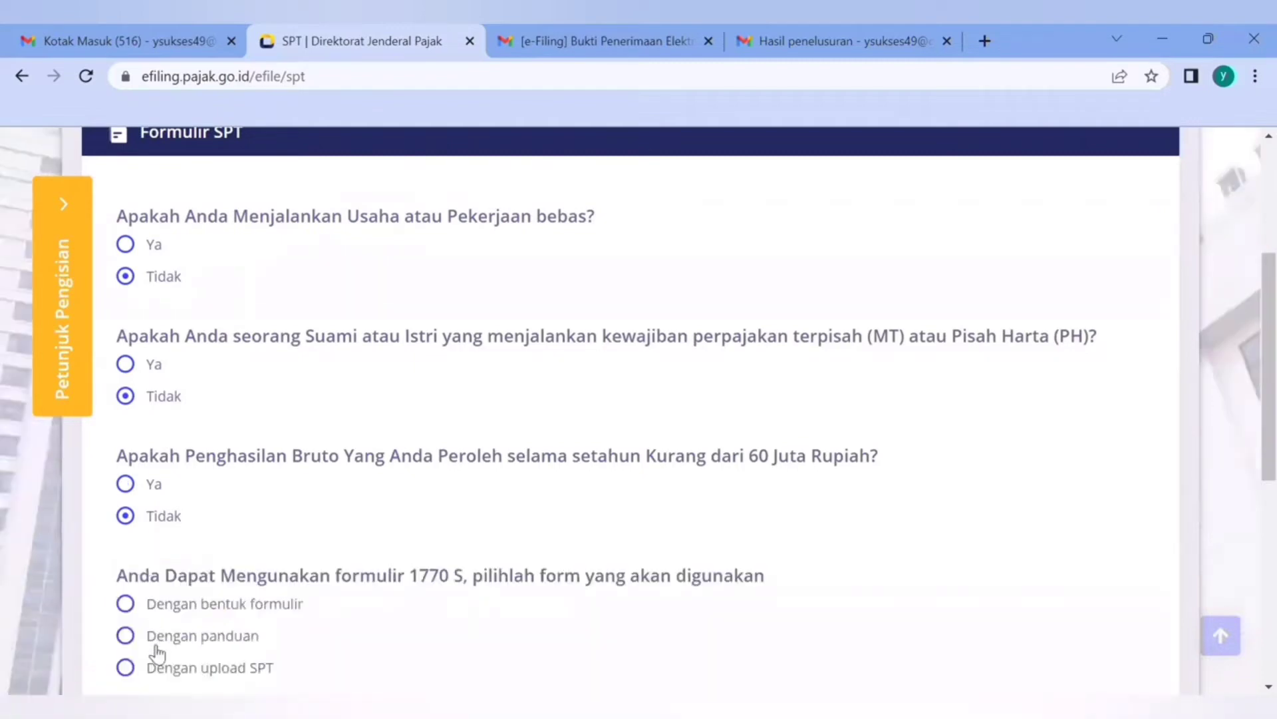
left_click(155, 636)
scroll(1249, 537, "down", 1)
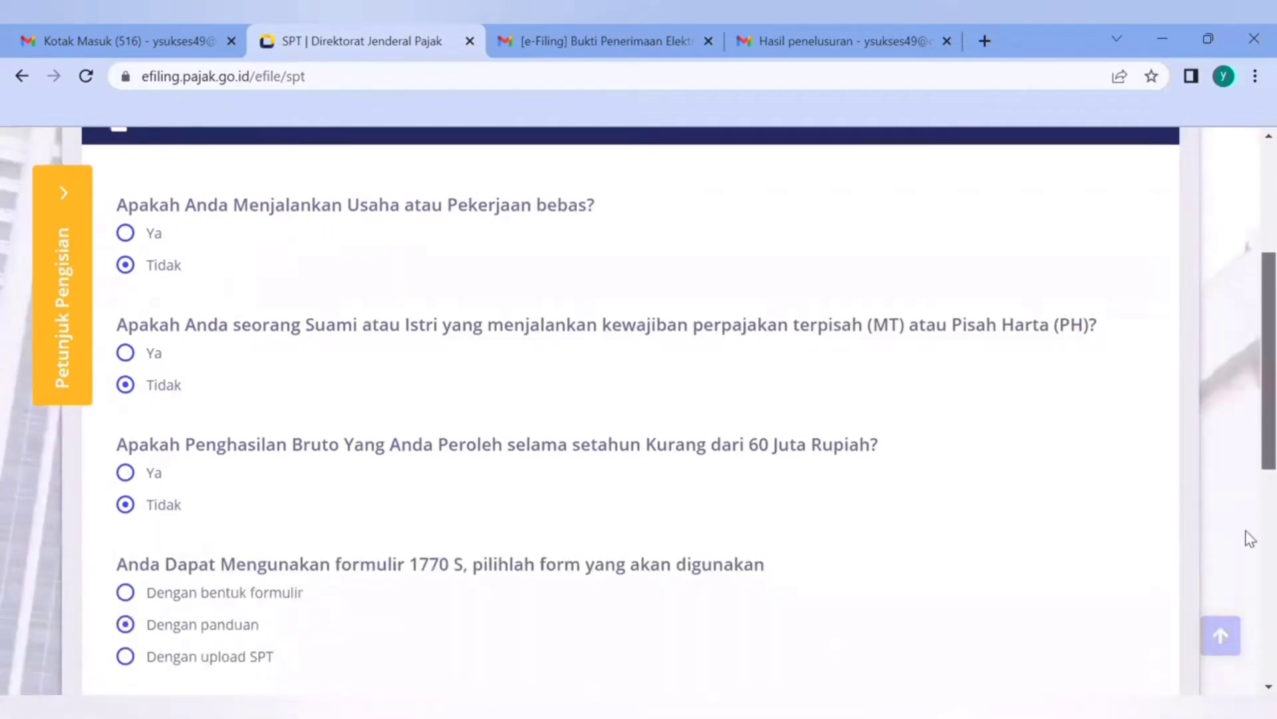
scroll(1246, 539, "down", 2)
scroll(1248, 506, "up", 3)
scroll(1249, 465, "down", 2)
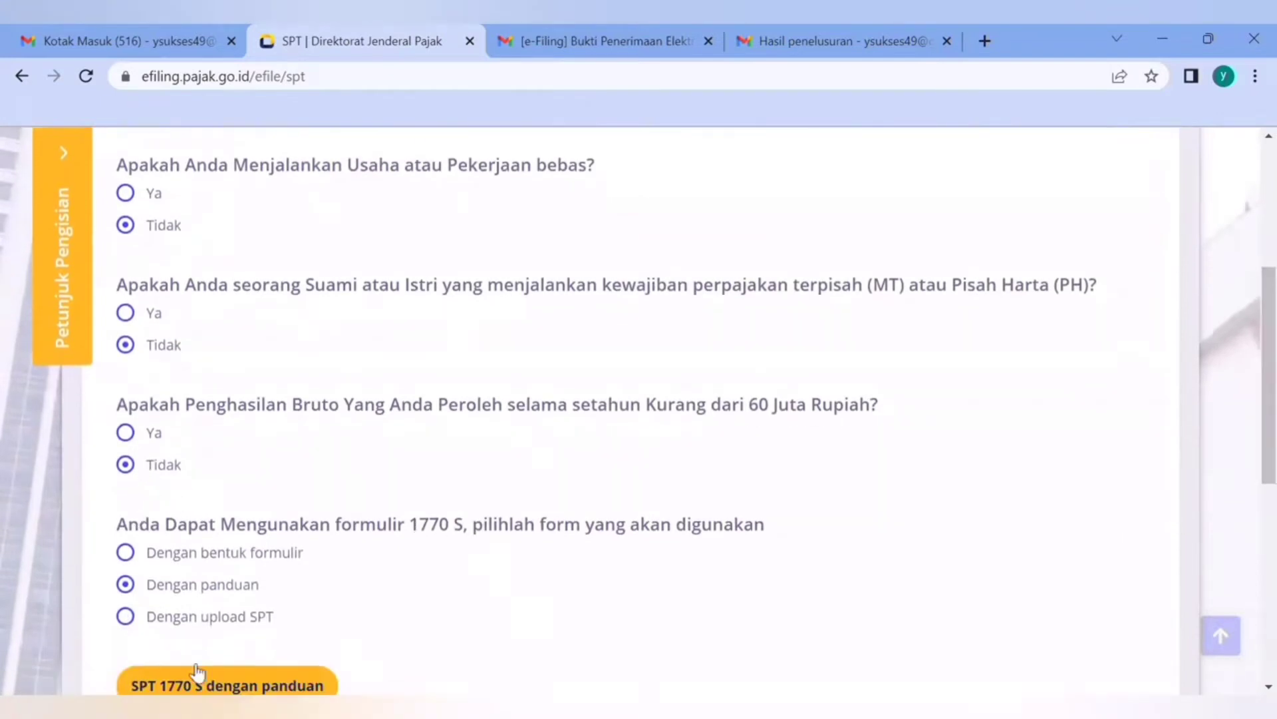
Answer Ya to gross income under 60 million rupiah and open the SPT 1770 SS form
left_click(152, 439)
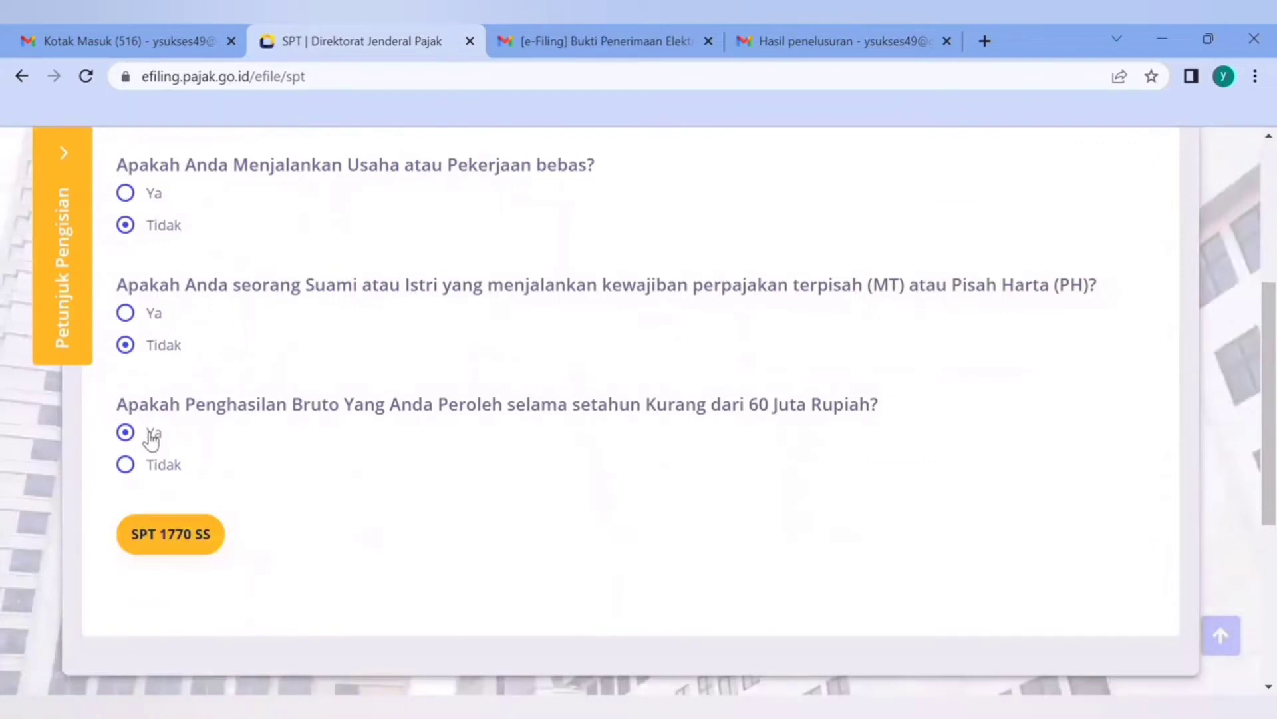
left_click(167, 536)
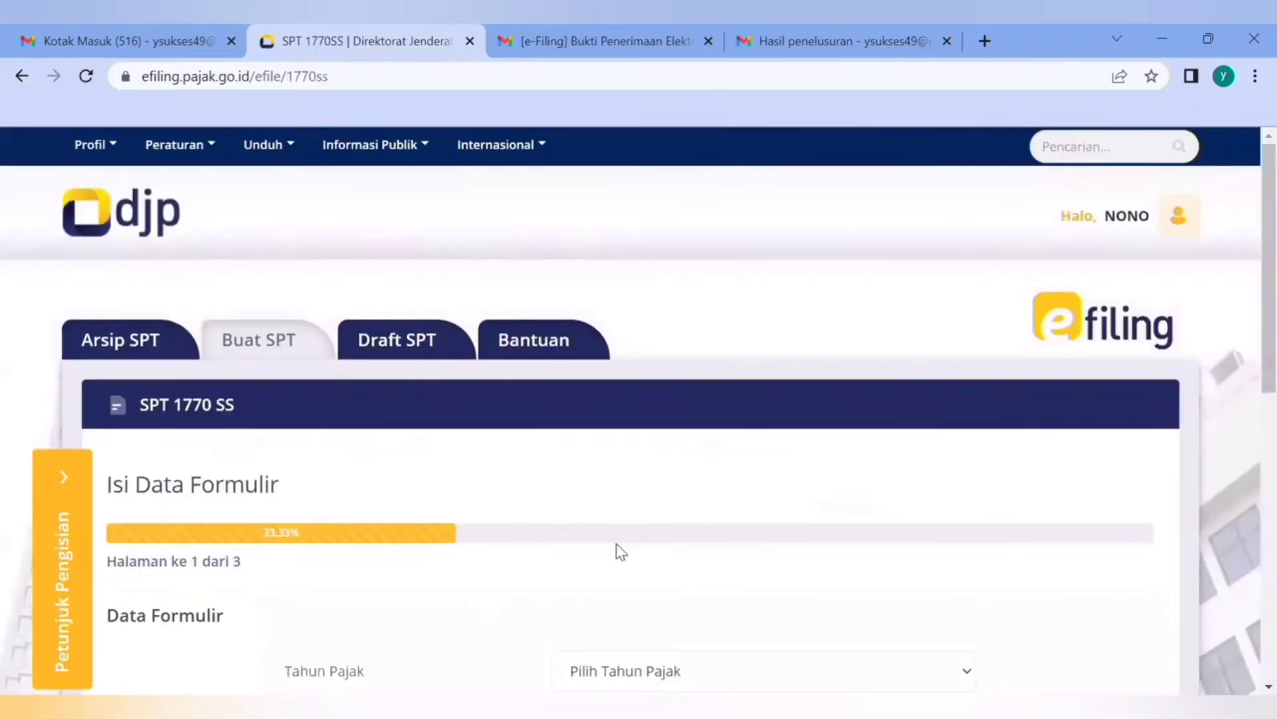
Set the tax year (Tahun Pajak) of the SPT 1770 SS form to 2022
scroll(1244, 333, "down", 3)
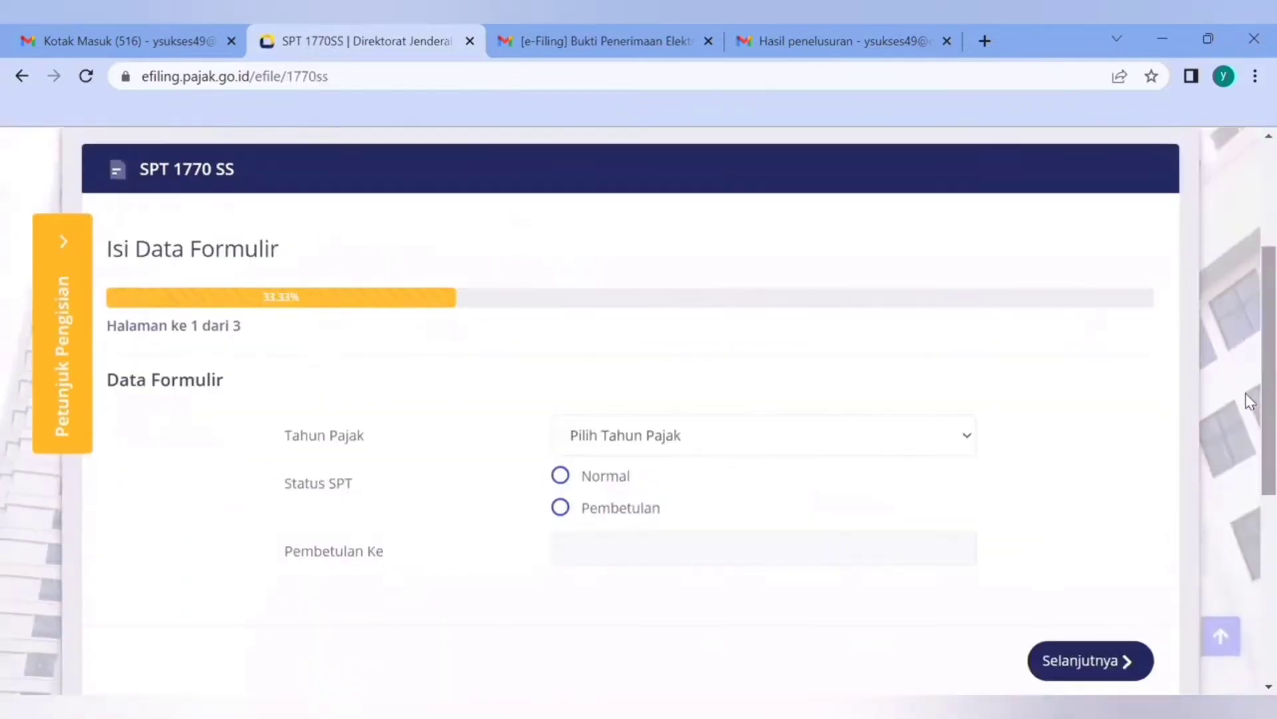
left_click(886, 449)
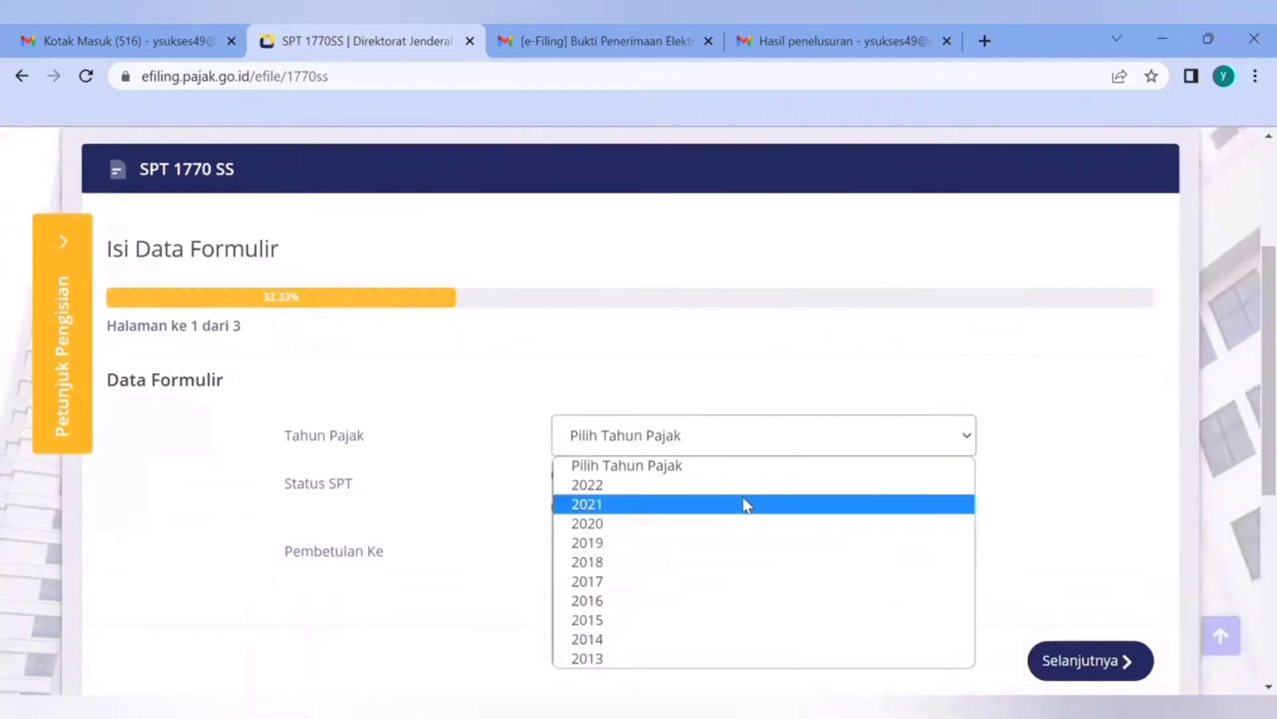
left_click(761, 491)
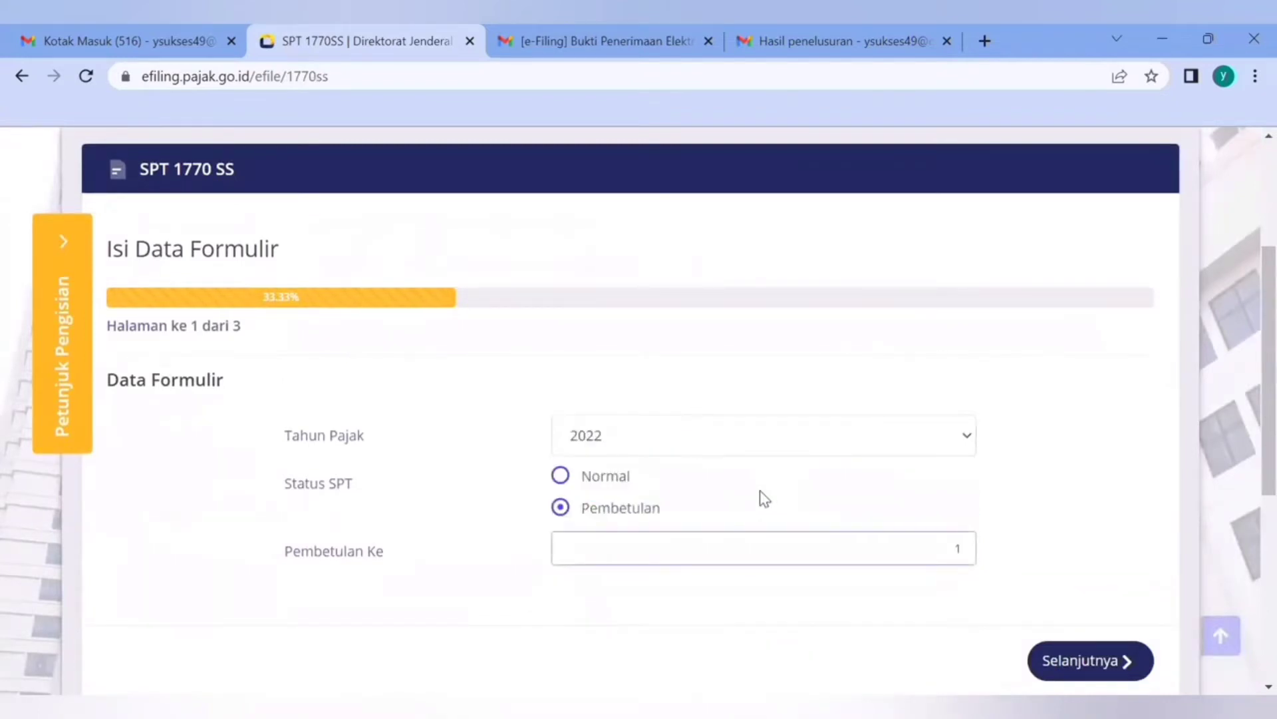
Set the SPT status to Pembetulan with correction number (Pembetulan Ke) 1
left_click(619, 488)
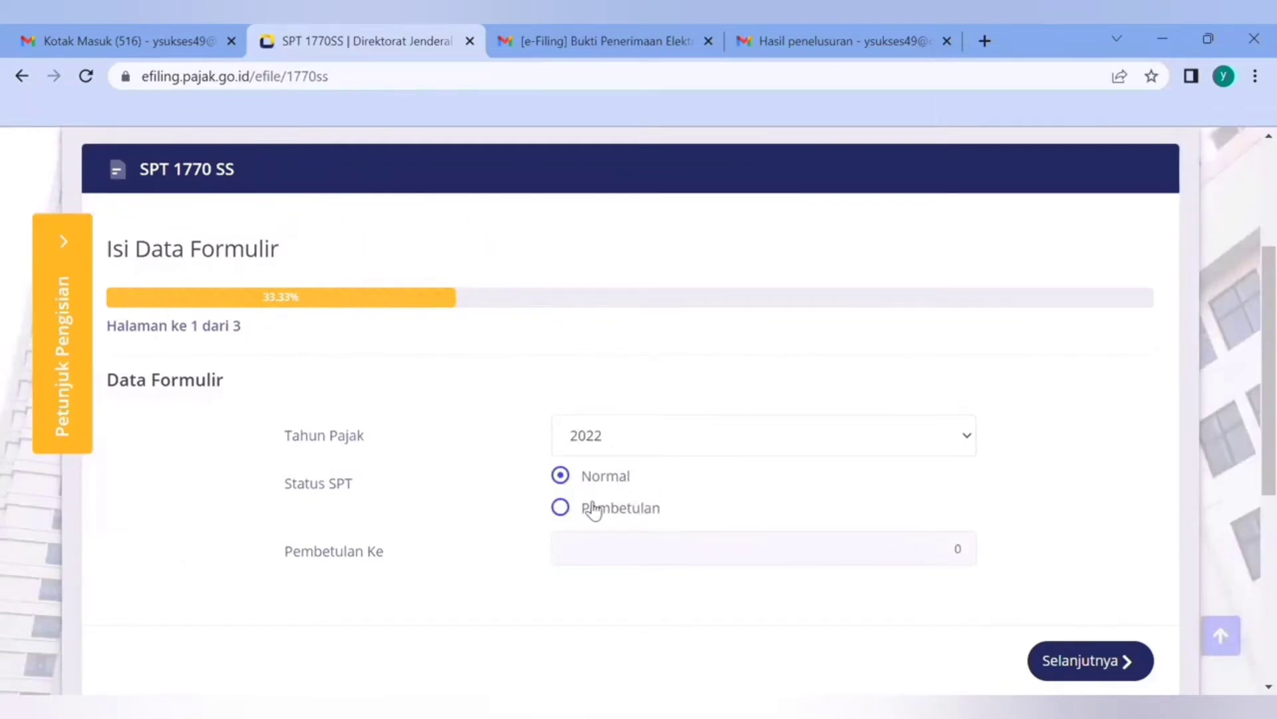
left_click(592, 512)
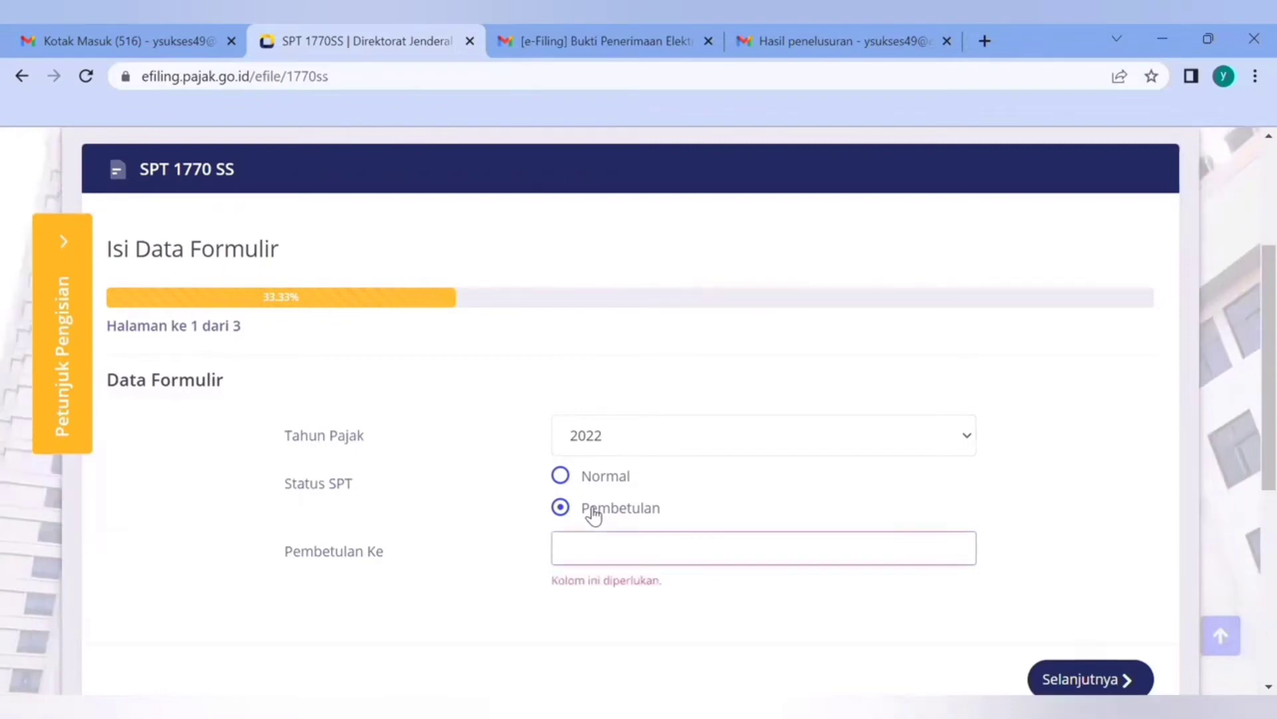
type("2")
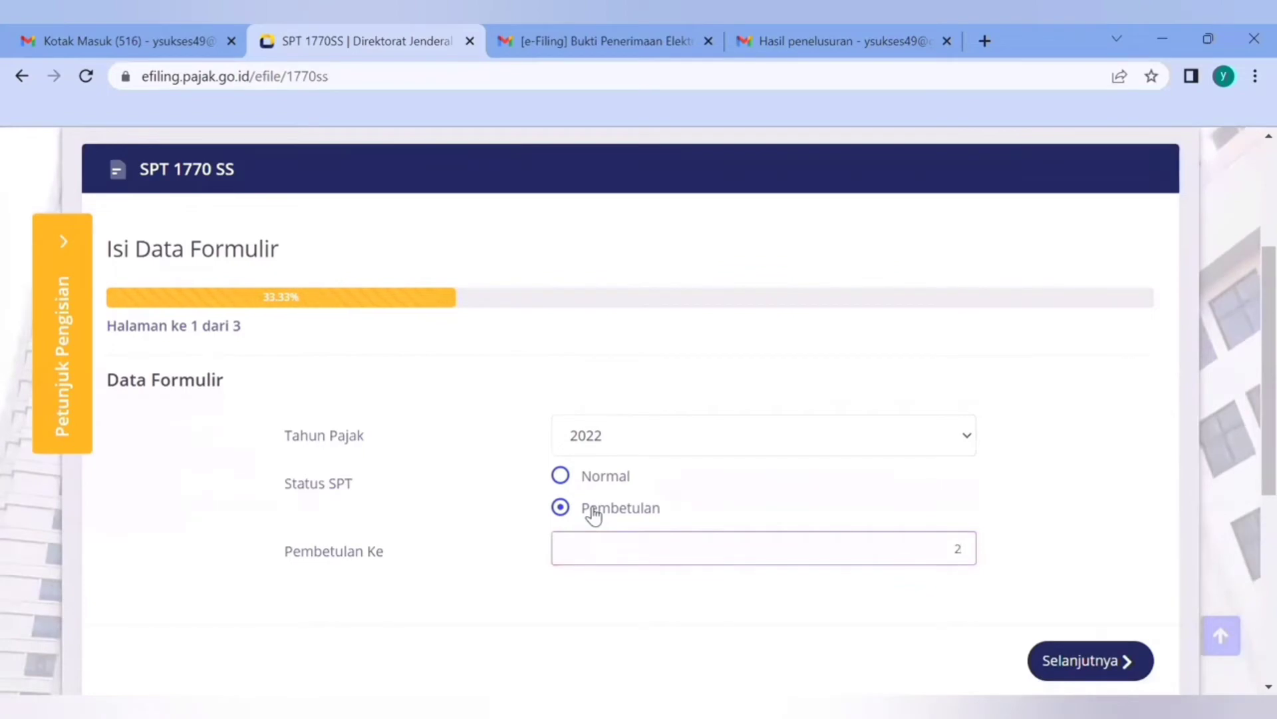
key("BackSpace")
type("1")
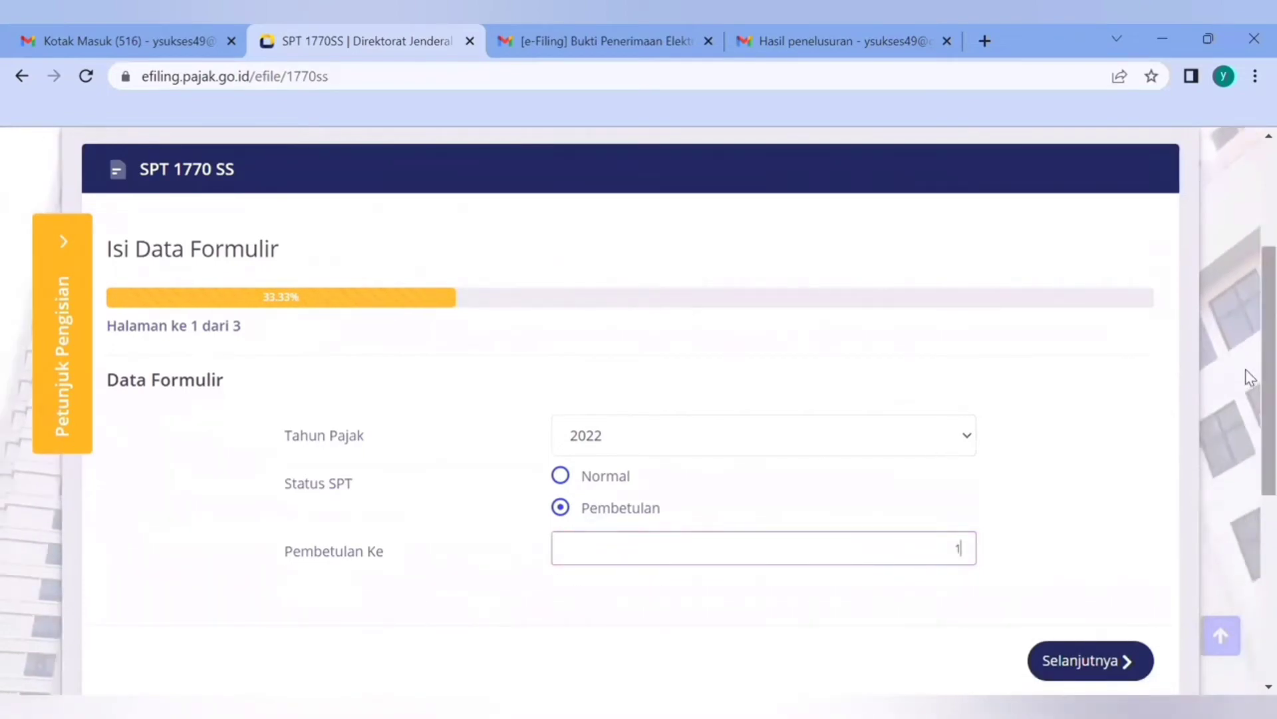
scroll(1248, 393, "down", 3)
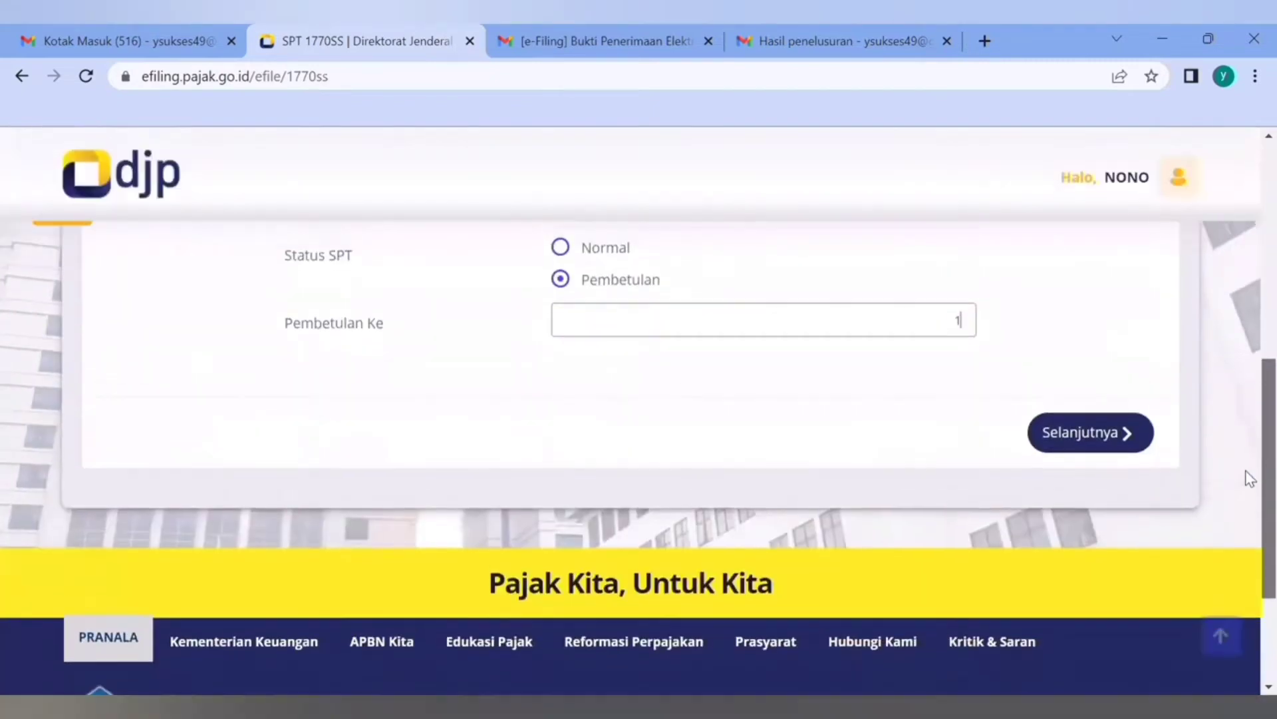
scroll(1250, 475, "up", 1)
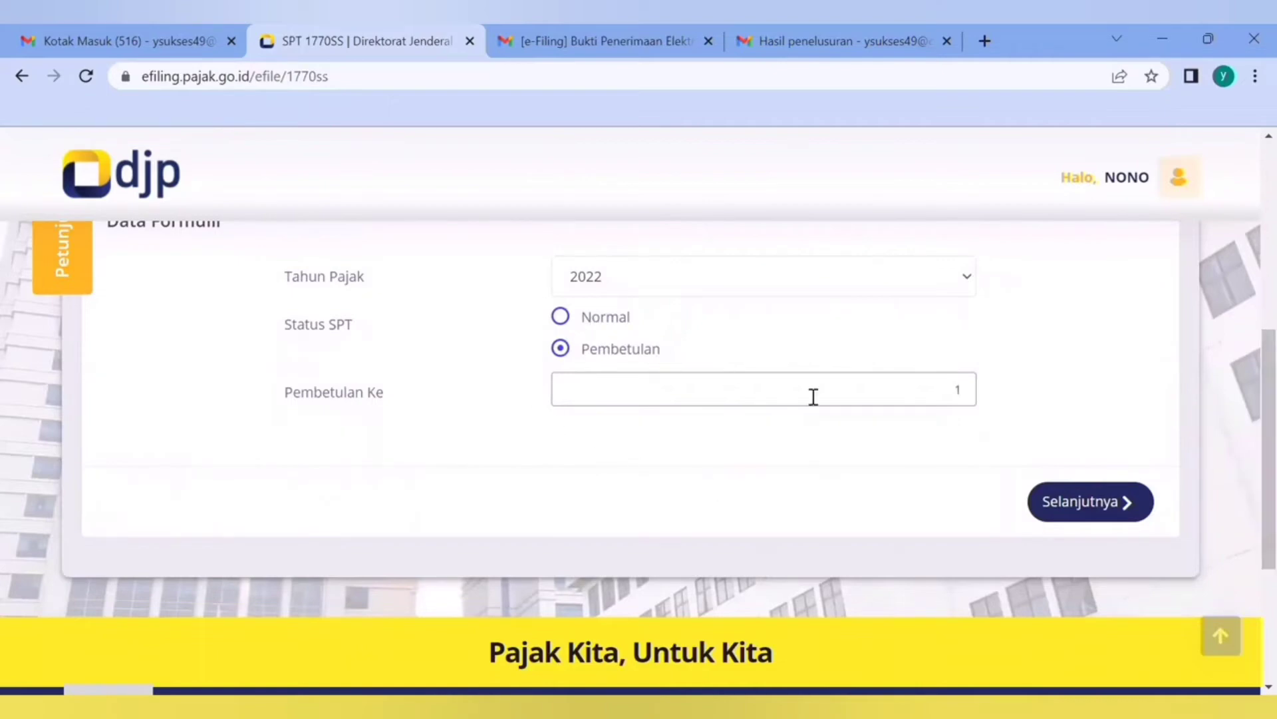
Continue to the Isi SPT page and clear the gross income (Penghasilan Bruto) and Pengurangan amounts in section A
left_click(1114, 496)
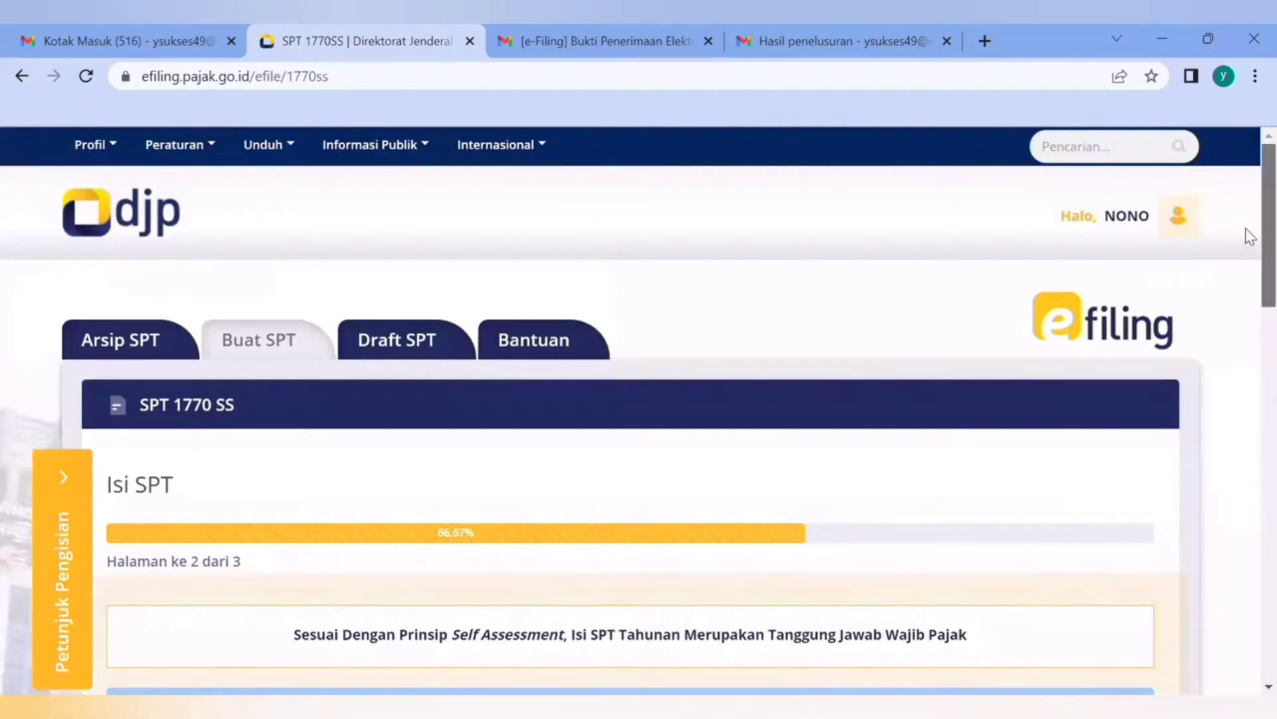
scroll(1247, 320, "down", 7)
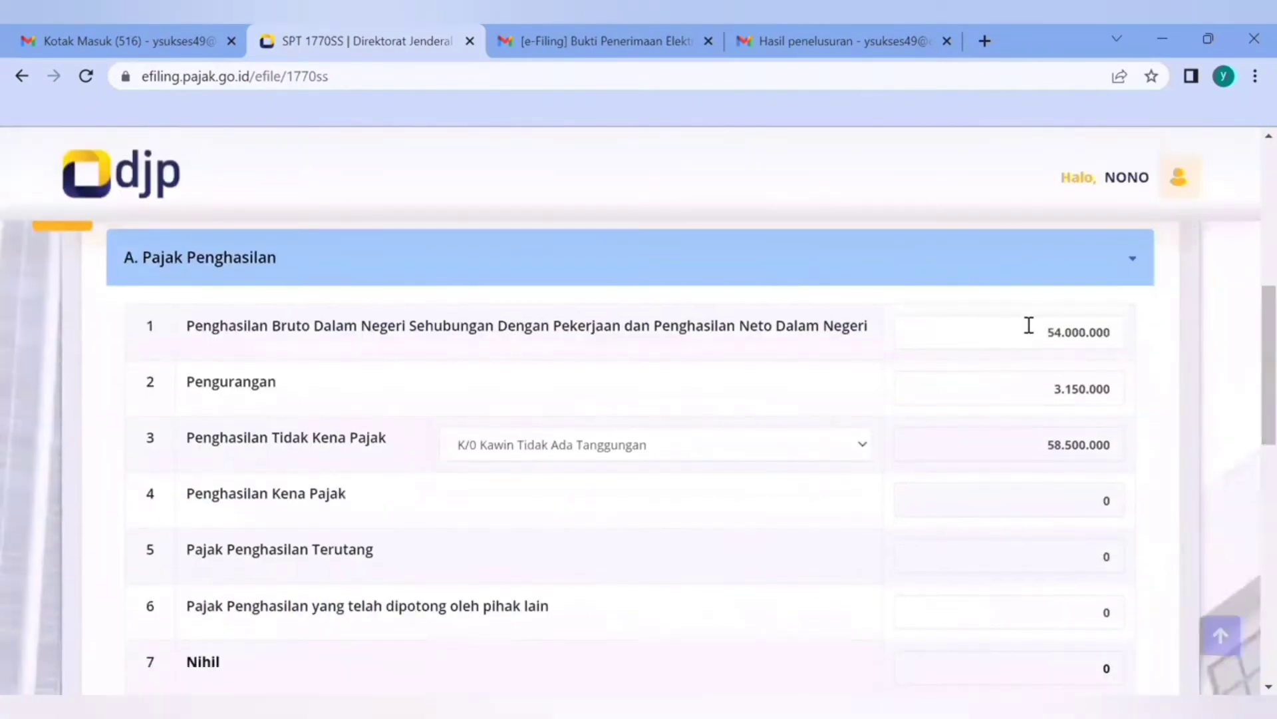
left_click(1029, 325)
key("ctrl+a")
key("BackSpace")
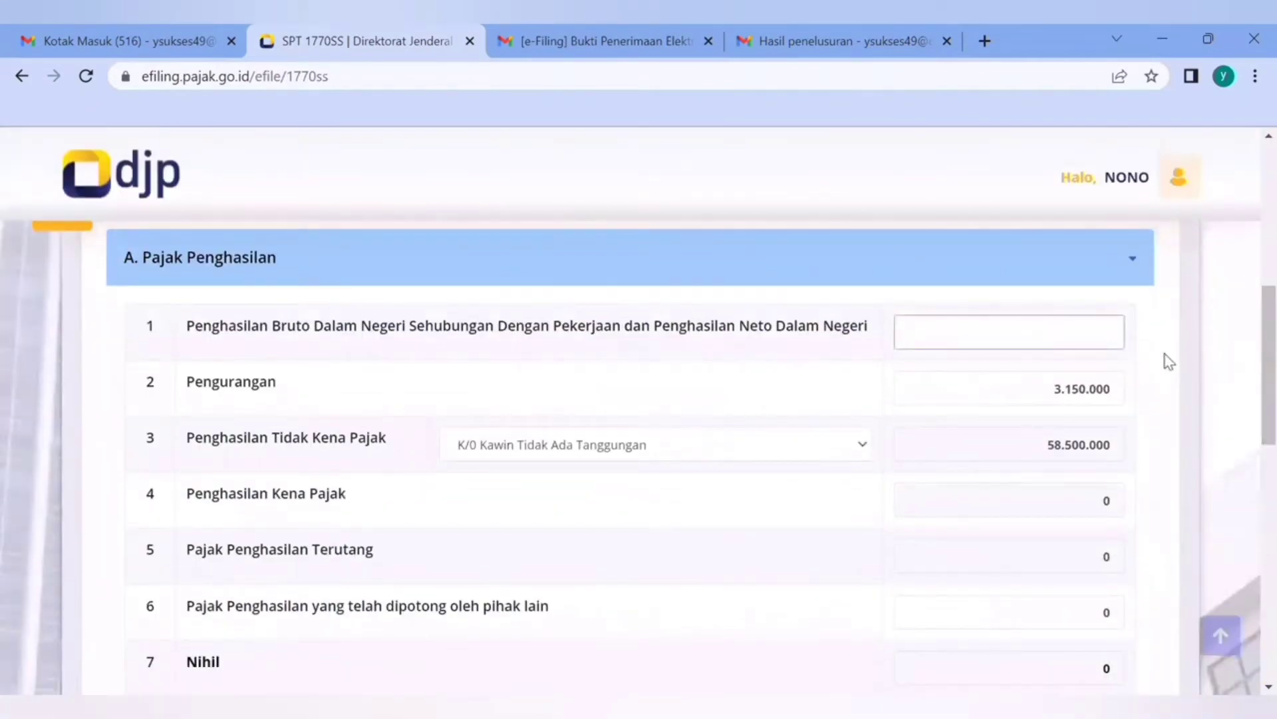
left_click(1085, 384)
key("ctrl+a")
key("BackSpace")
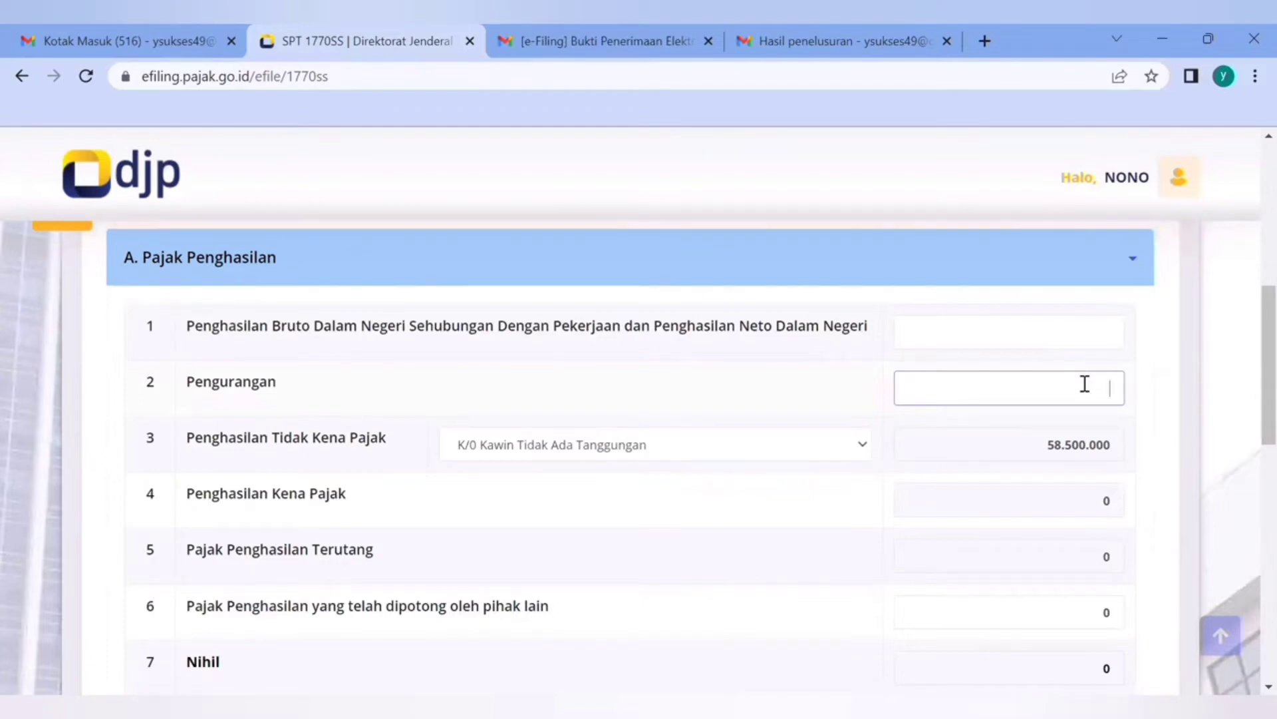
Enter 24.000.000 as the gross domestic income in row 1 and 0 as Pengurangan in row 2
left_click(1092, 326)
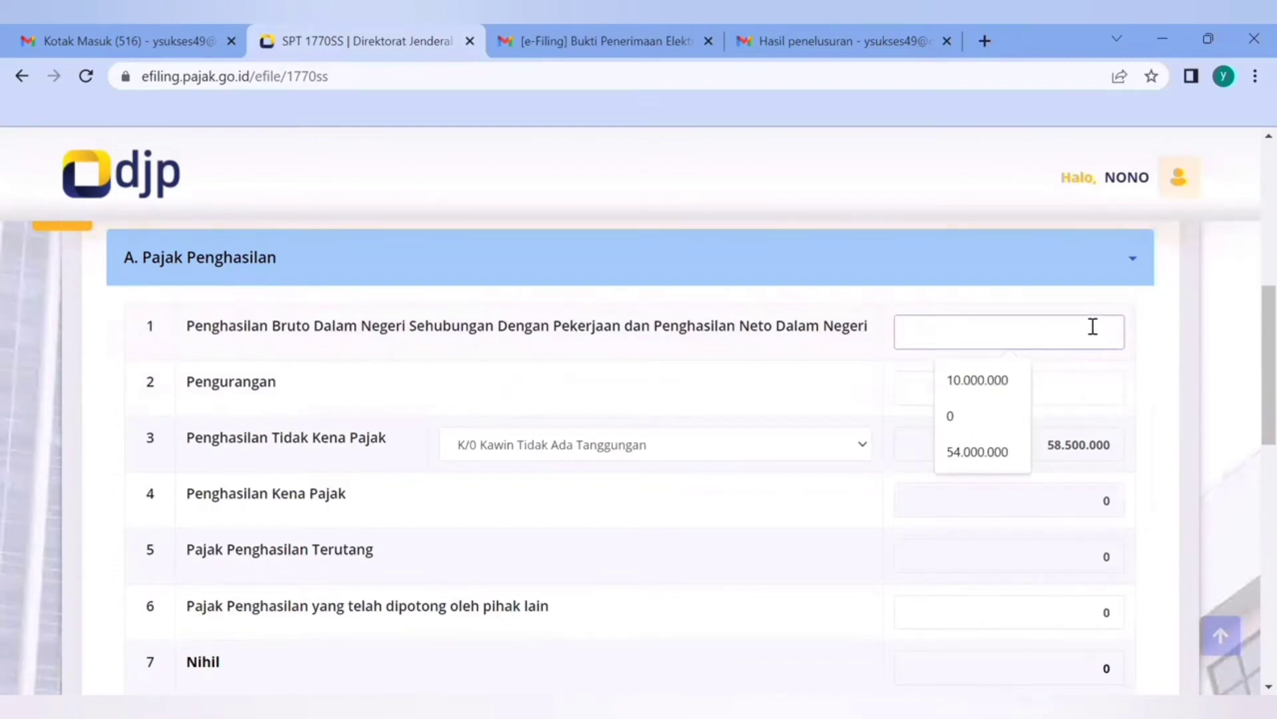
type("24.000.000")
key("Tab")
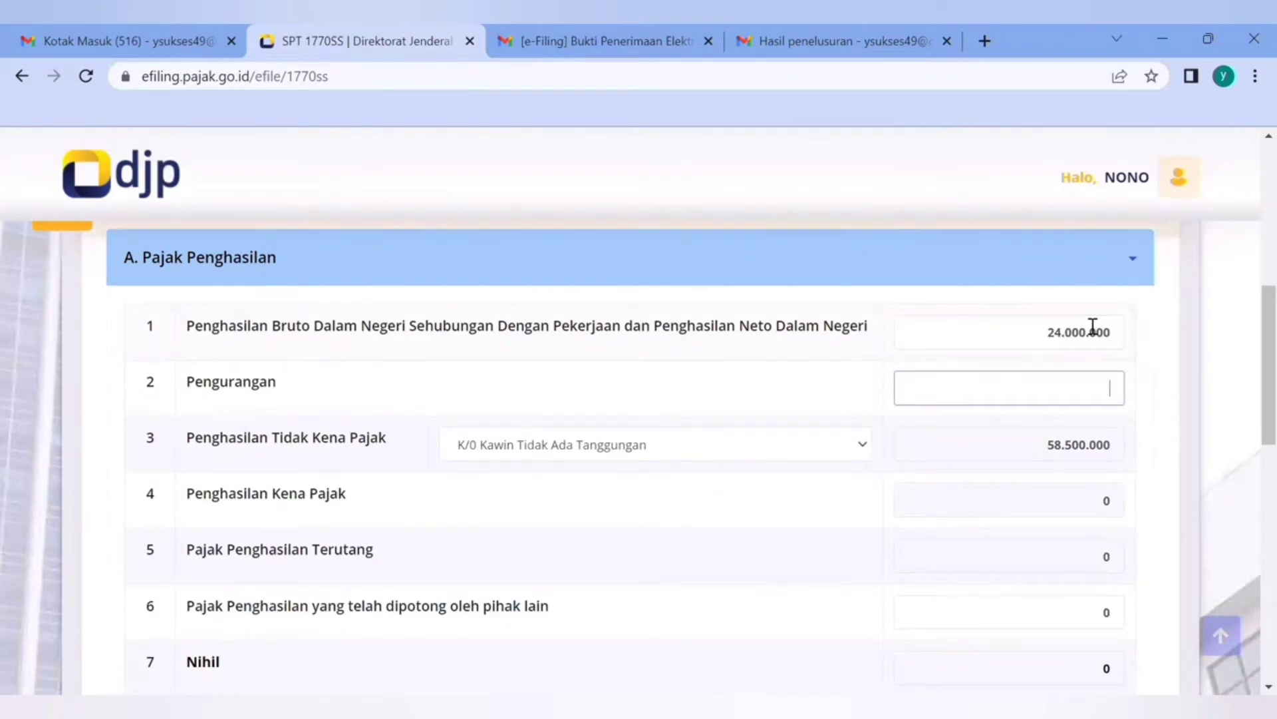
type("0")
key("Tab")
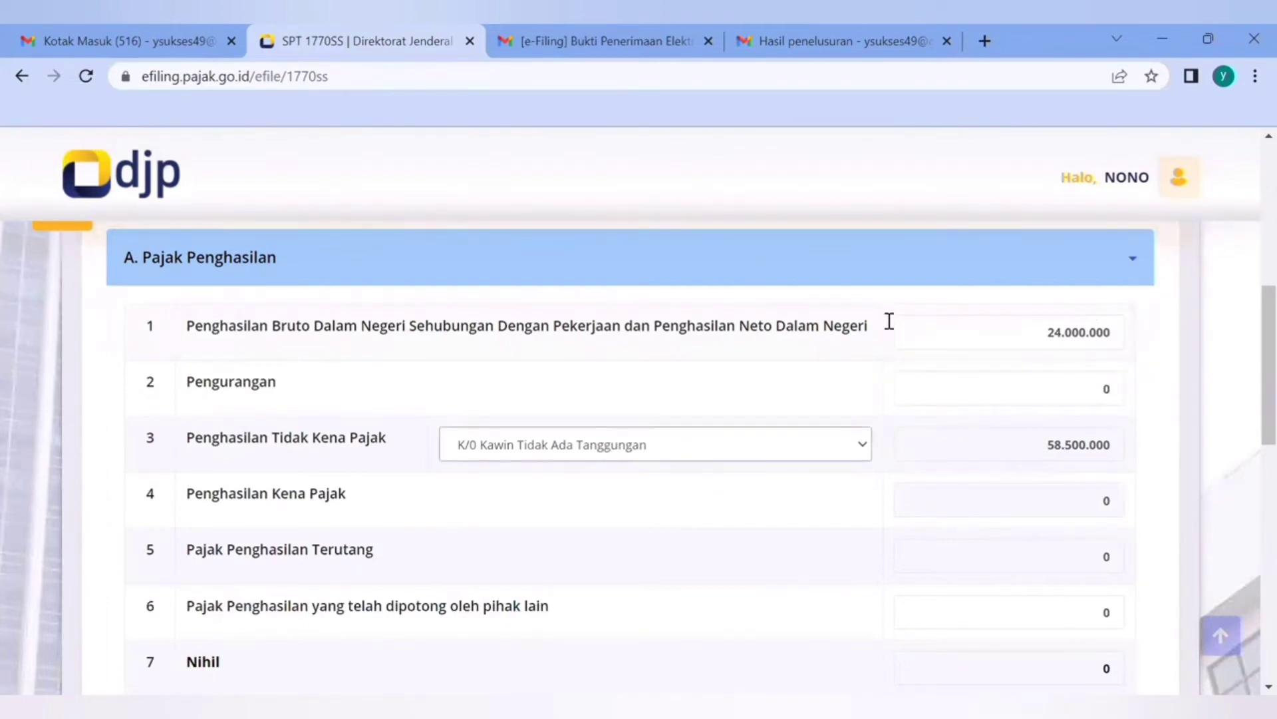
Set Penghasilan Tidak Kena Pajak to TK/0 Tidak Kawin Tidak Ada Tanggungan and continue to section B
left_click(623, 451)
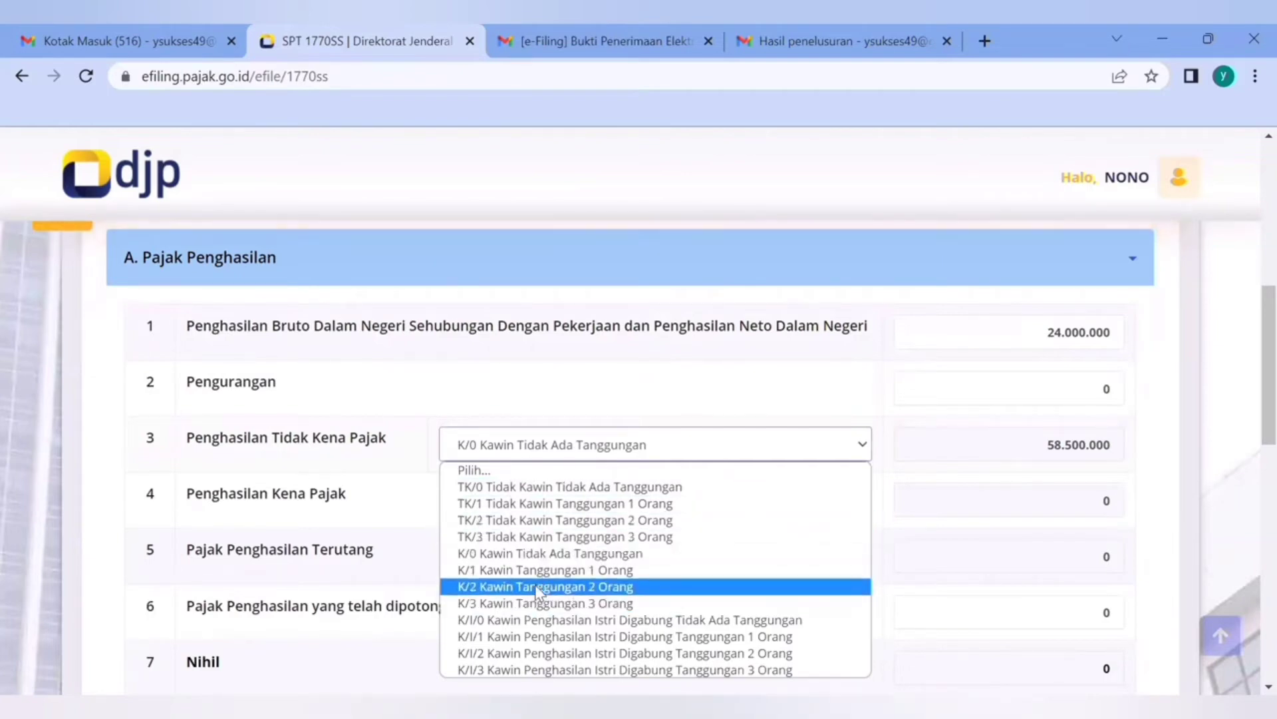
left_click(504, 488)
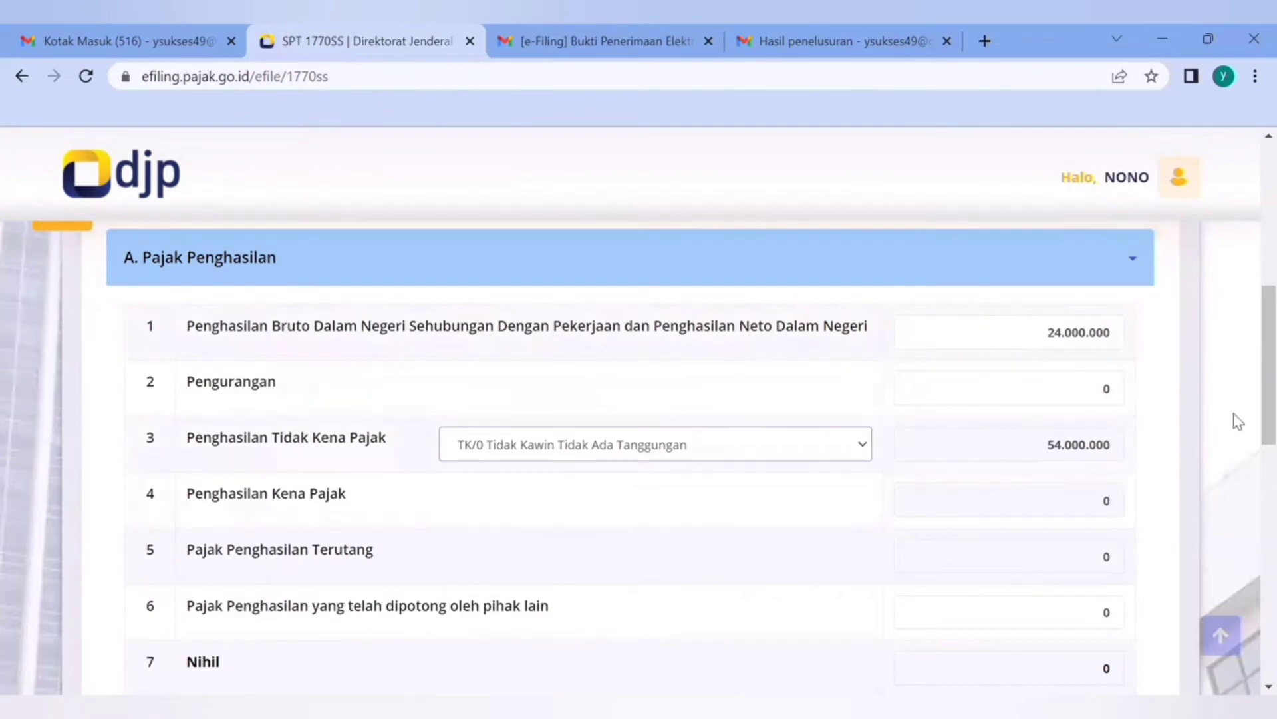
scroll(1242, 419, "down", 2)
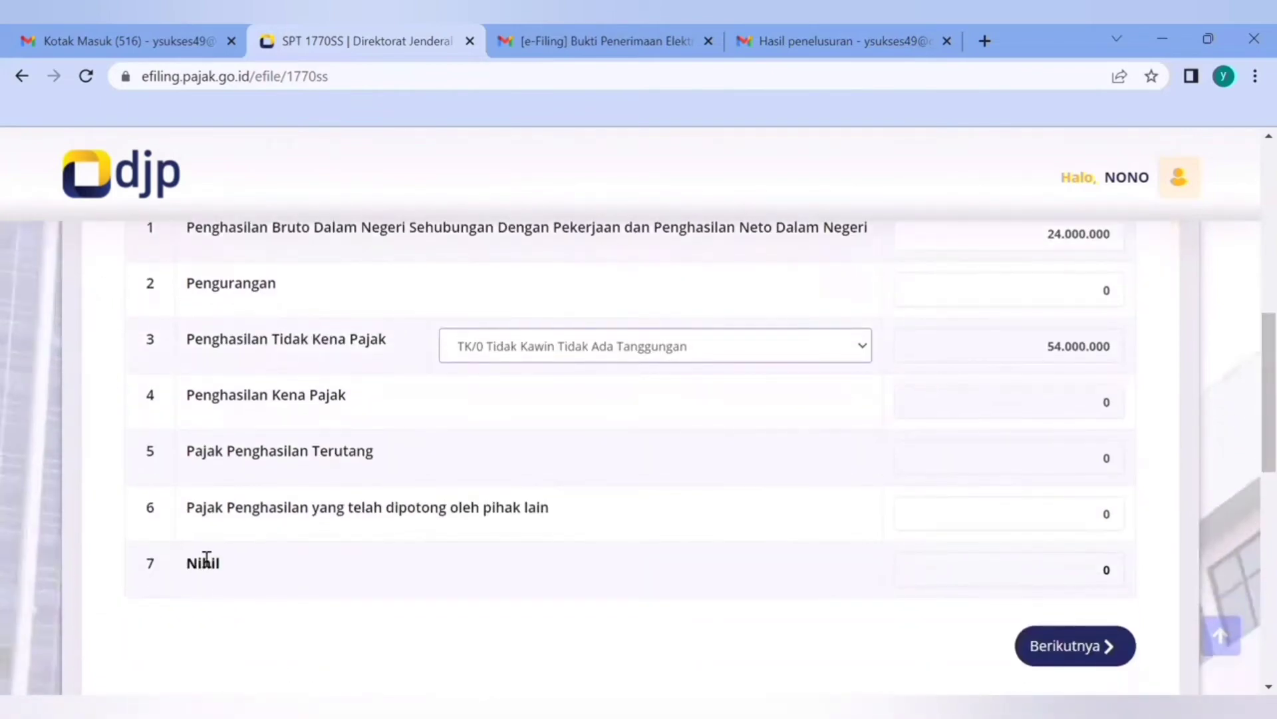
left_click(1054, 646)
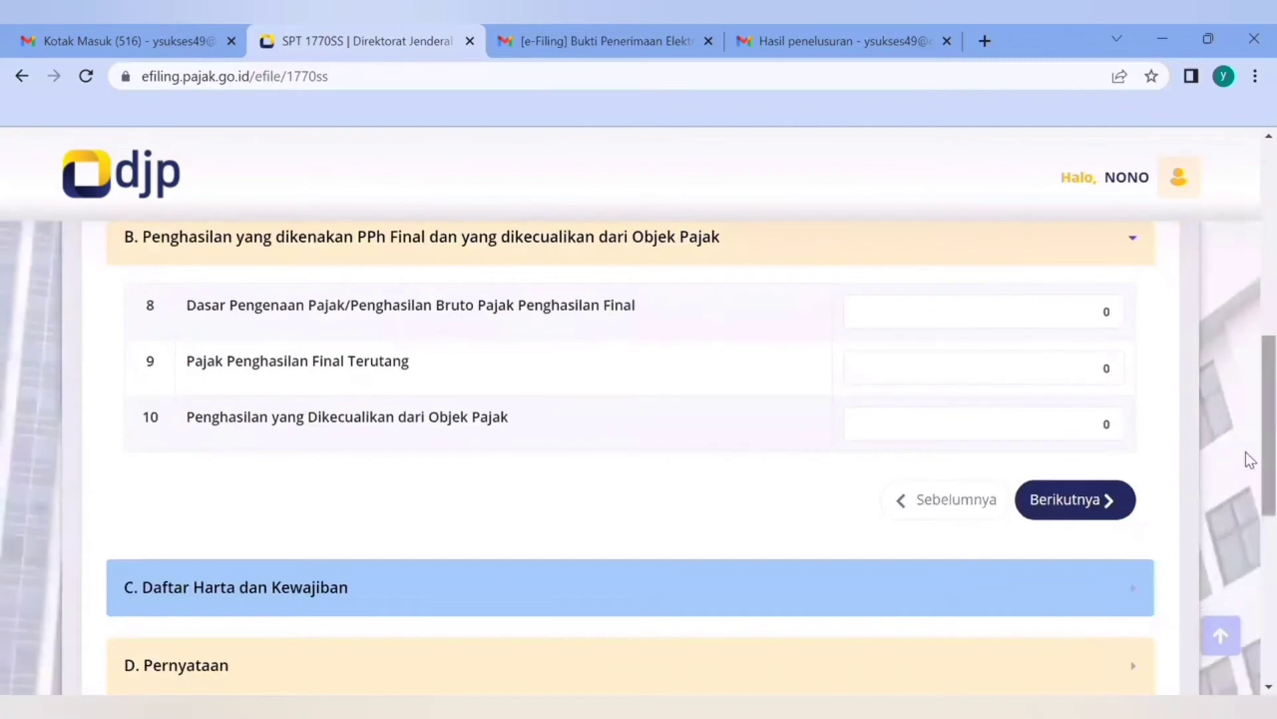
Try 100.000.000 as Dasar Pengenaan Pajak/Penghasilan Bruto Pajak Penghasilan Final in row 8 and dismiss the info dialog
left_click_drag(1262, 451, 1262, 444)
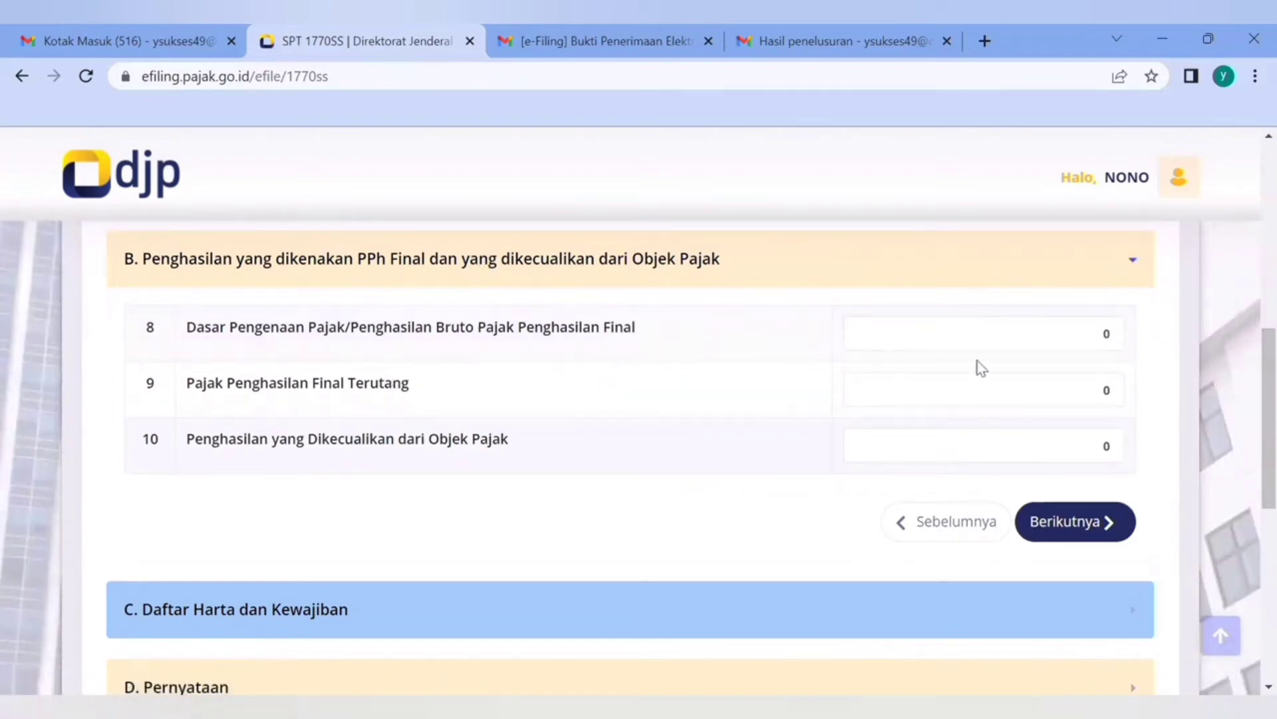
left_click(1025, 350)
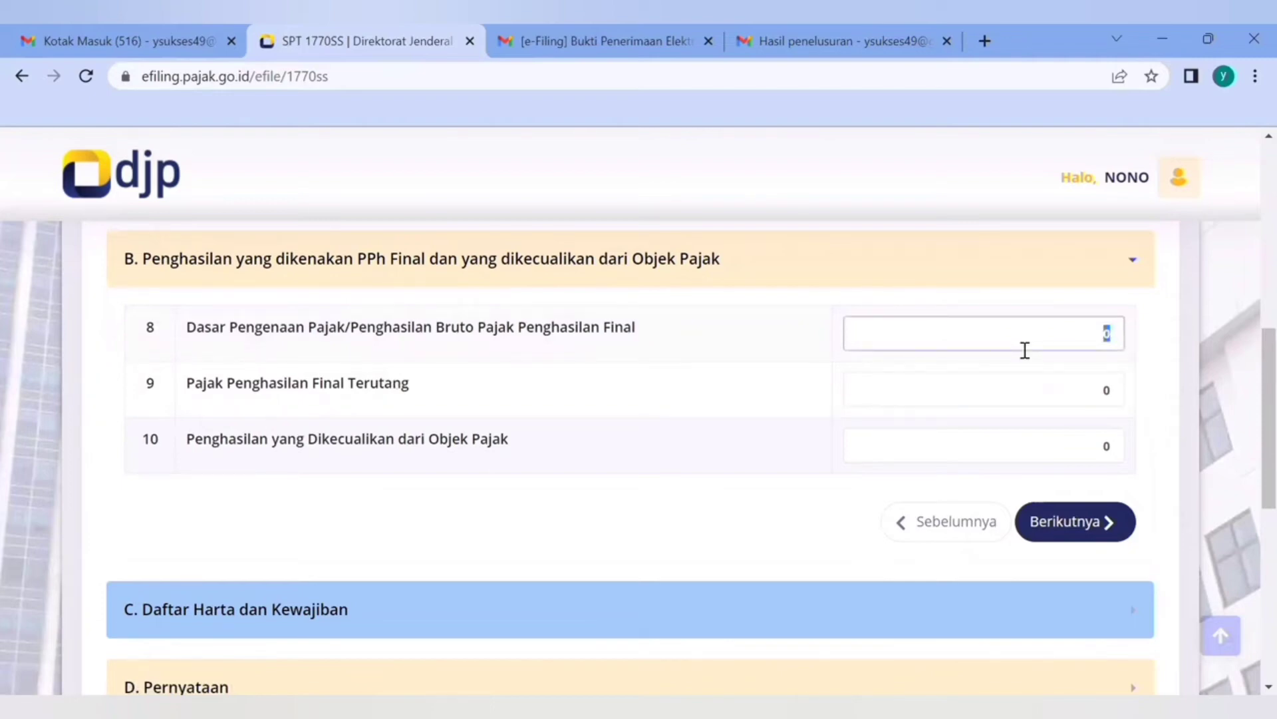
type("100.000.000")
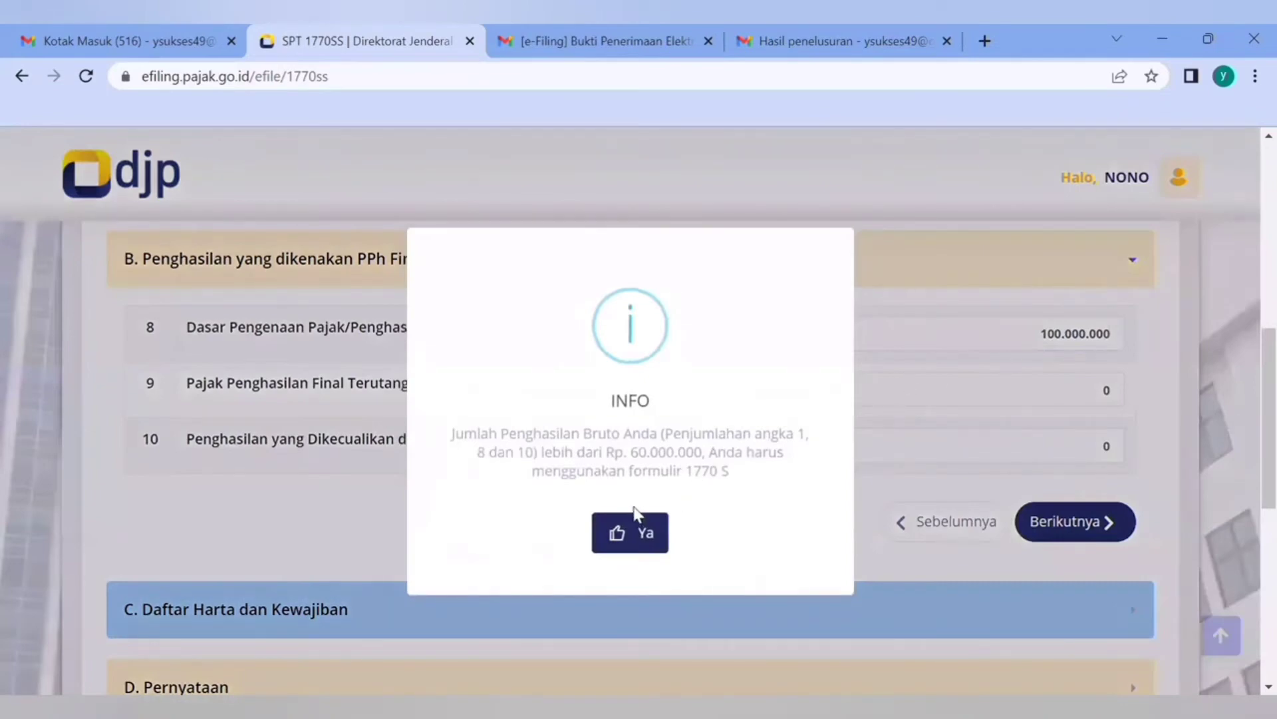
left_click(643, 530)
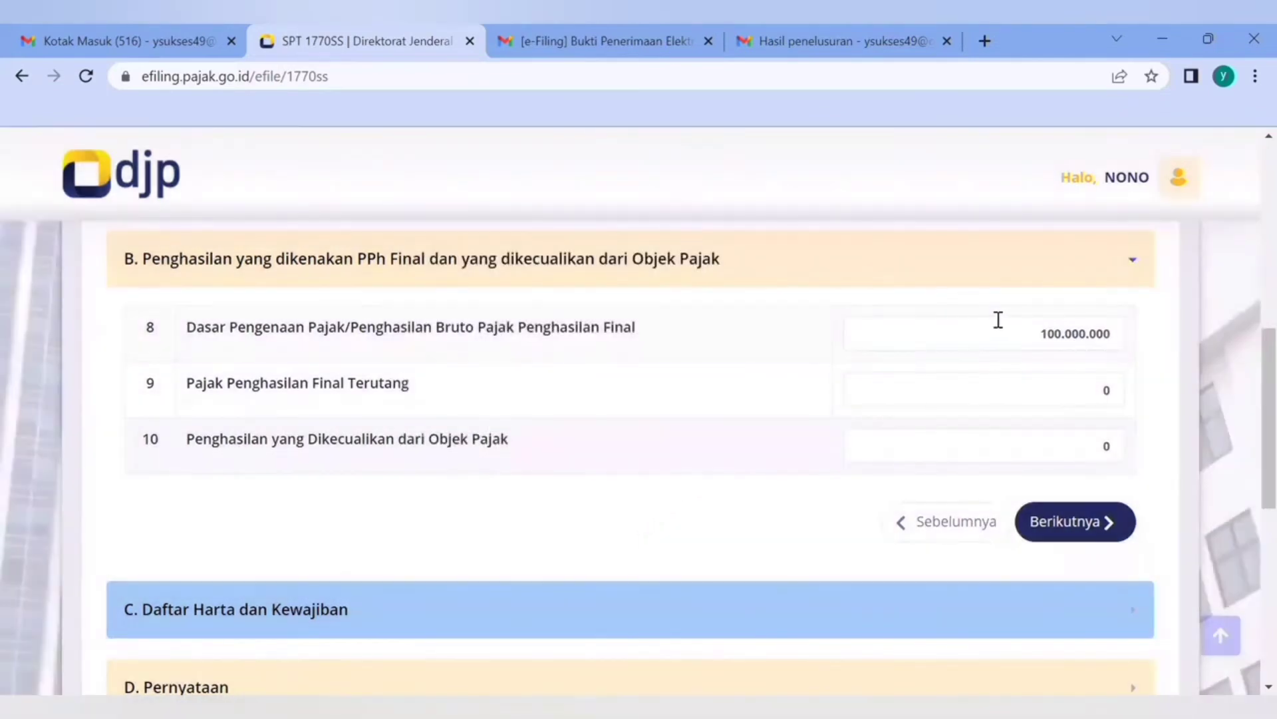
Set Dasar Pengenaan Pajak in row 8 to 10.000.000 and Pajak Penghasilan Final Terutang in row 9 to 250.000
double_click(1048, 335)
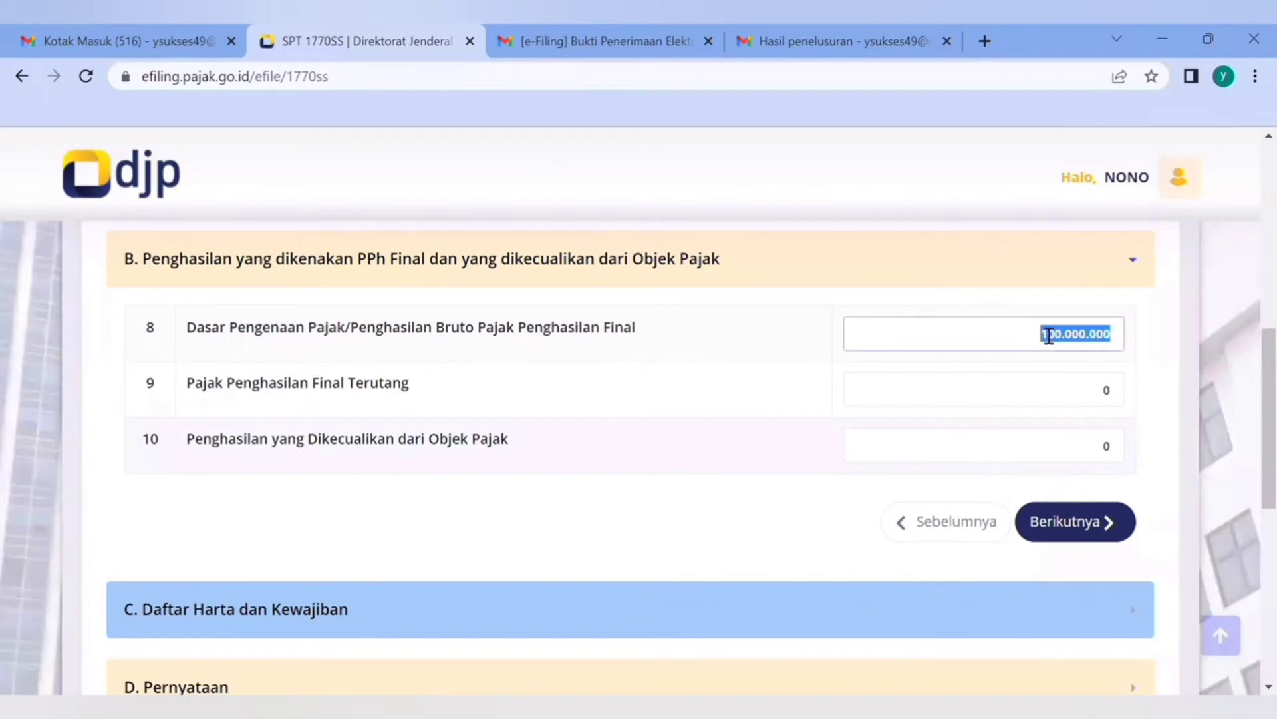
type("10.000.000")
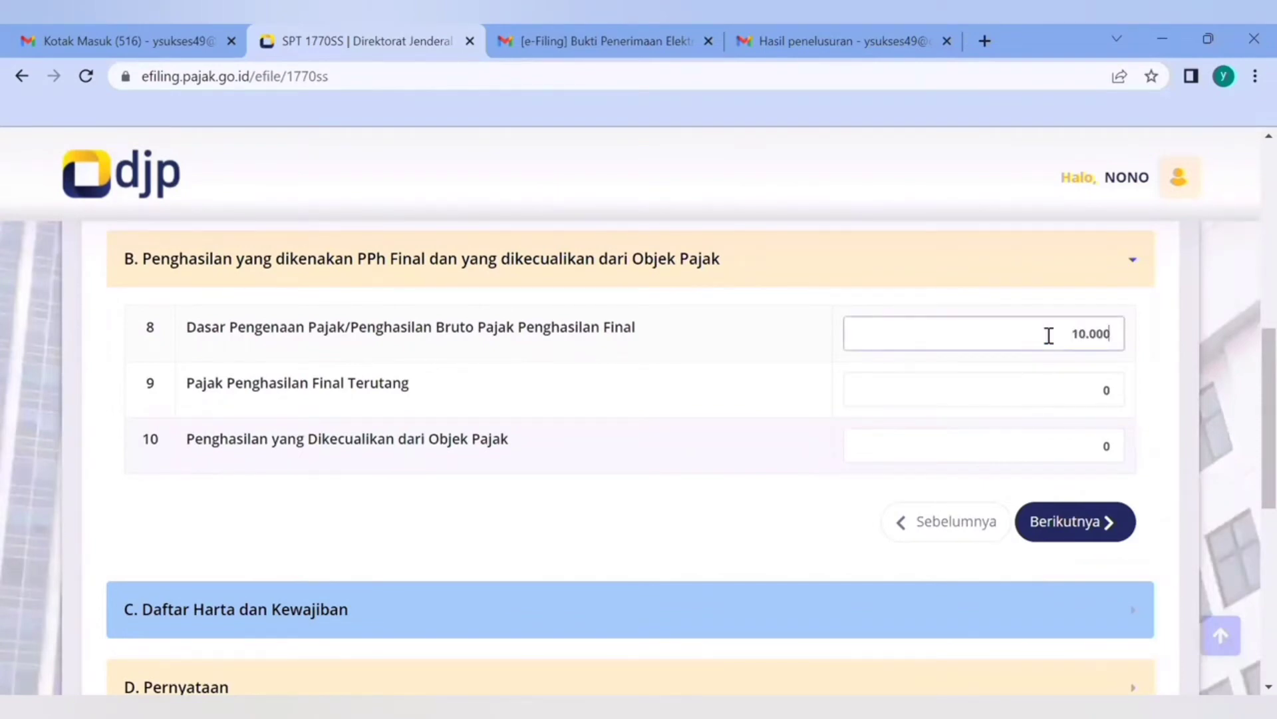
key("Tab")
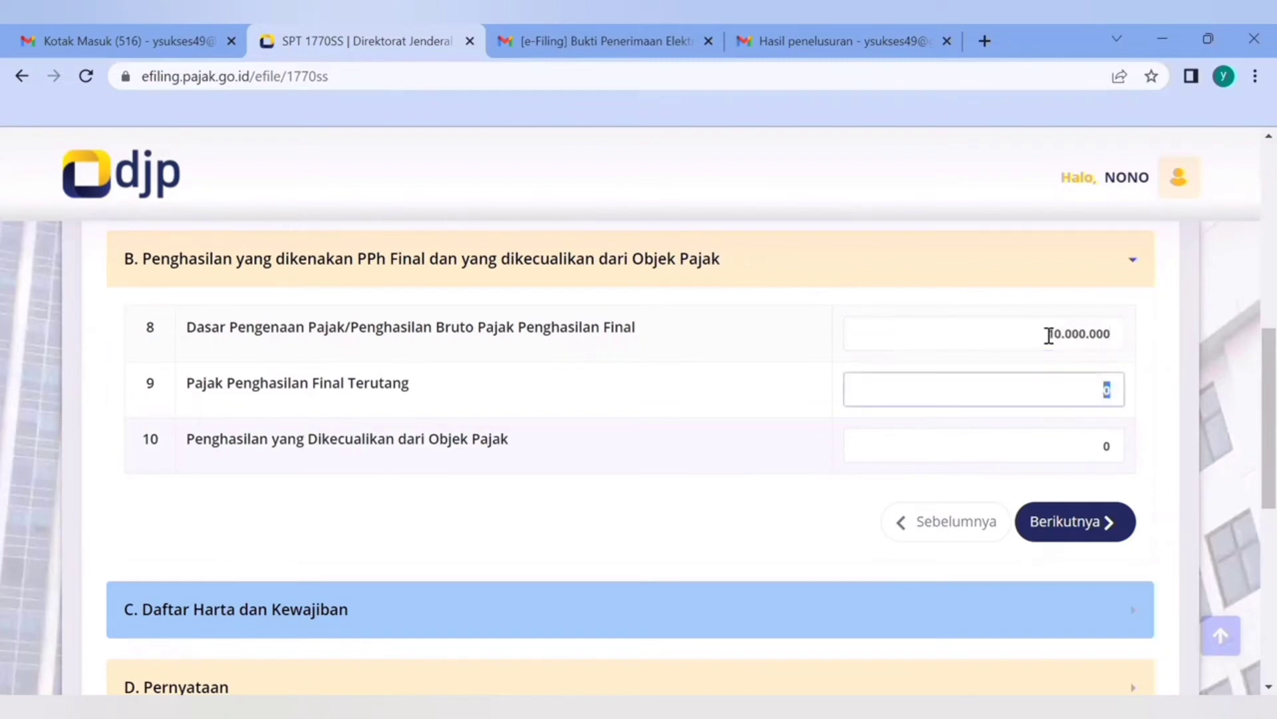
type("250.000")
Reset both Dasar Pengenaan Pajak in row 8 and Pajak Penghasilan Final Terutang in row 9 to 0
left_click(1064, 336)
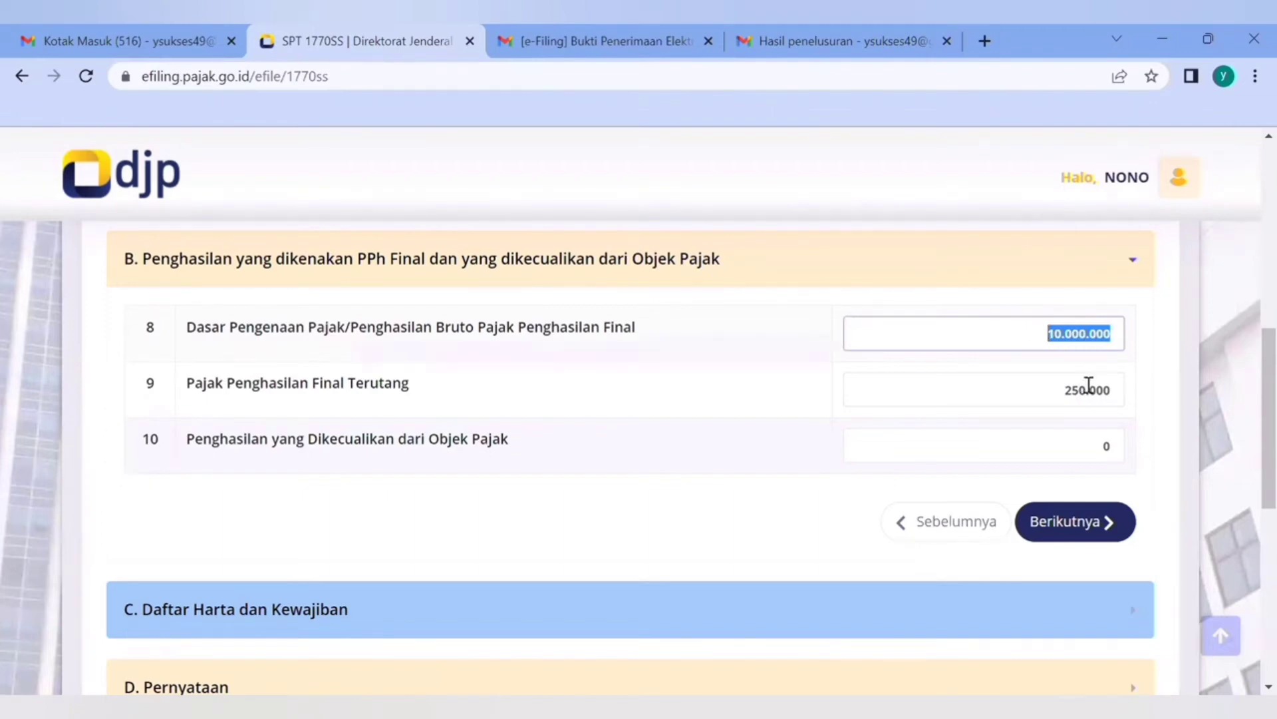
key("BackSpace")
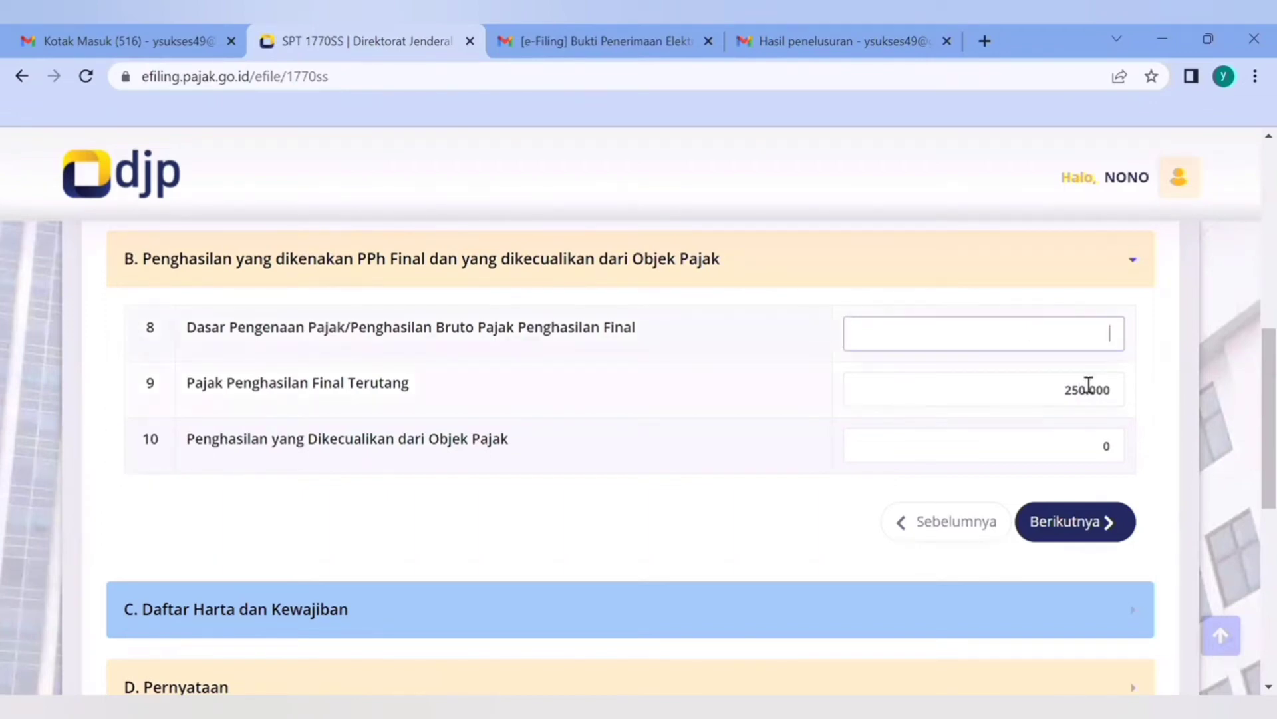
left_click(1088, 396)
key("BackSpace")
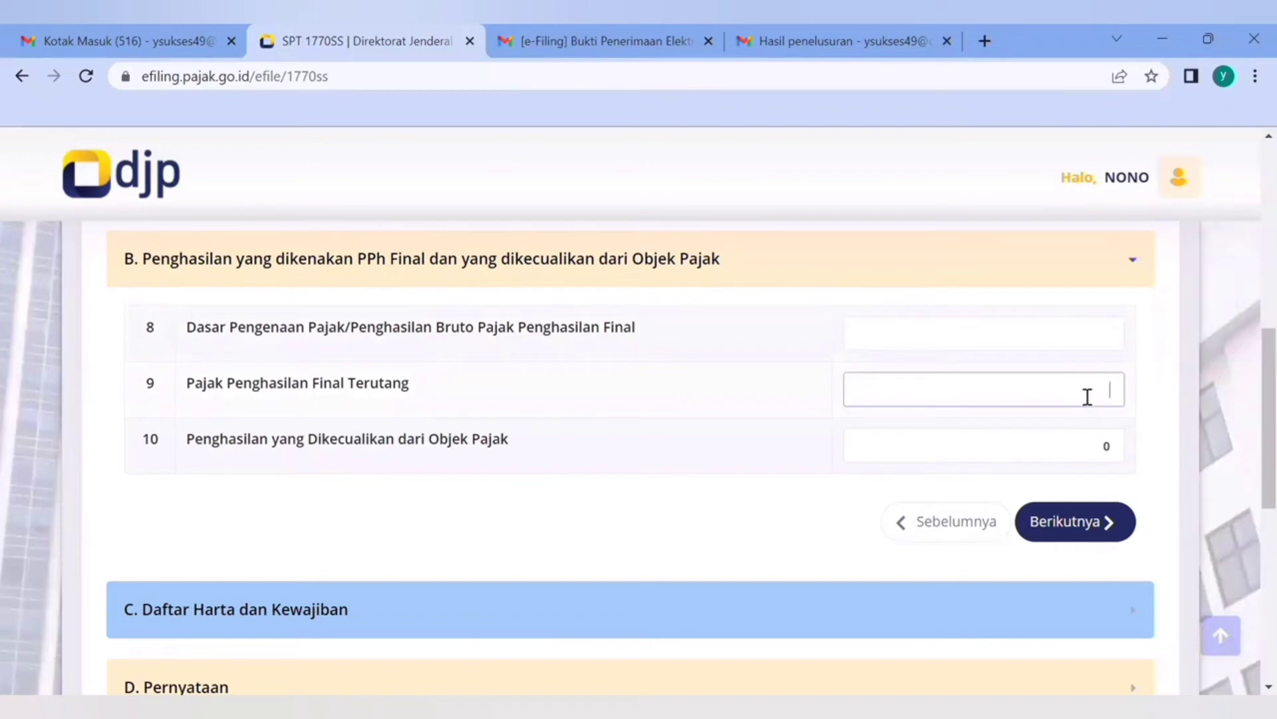
type("0")
left_click(993, 344)
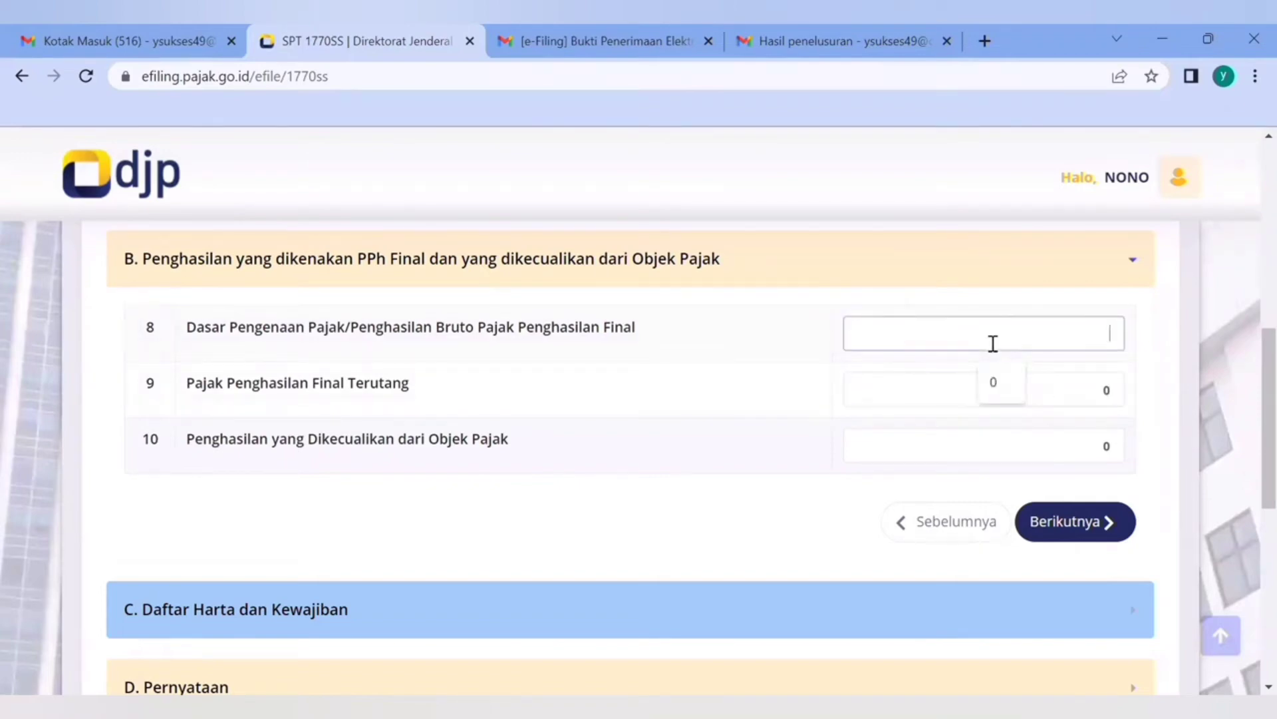
type("0")
Try 100.000.000 as Penghasilan yang Dikecualikan dari Objek Pajak in row 10 and clear it again
left_click(980, 438)
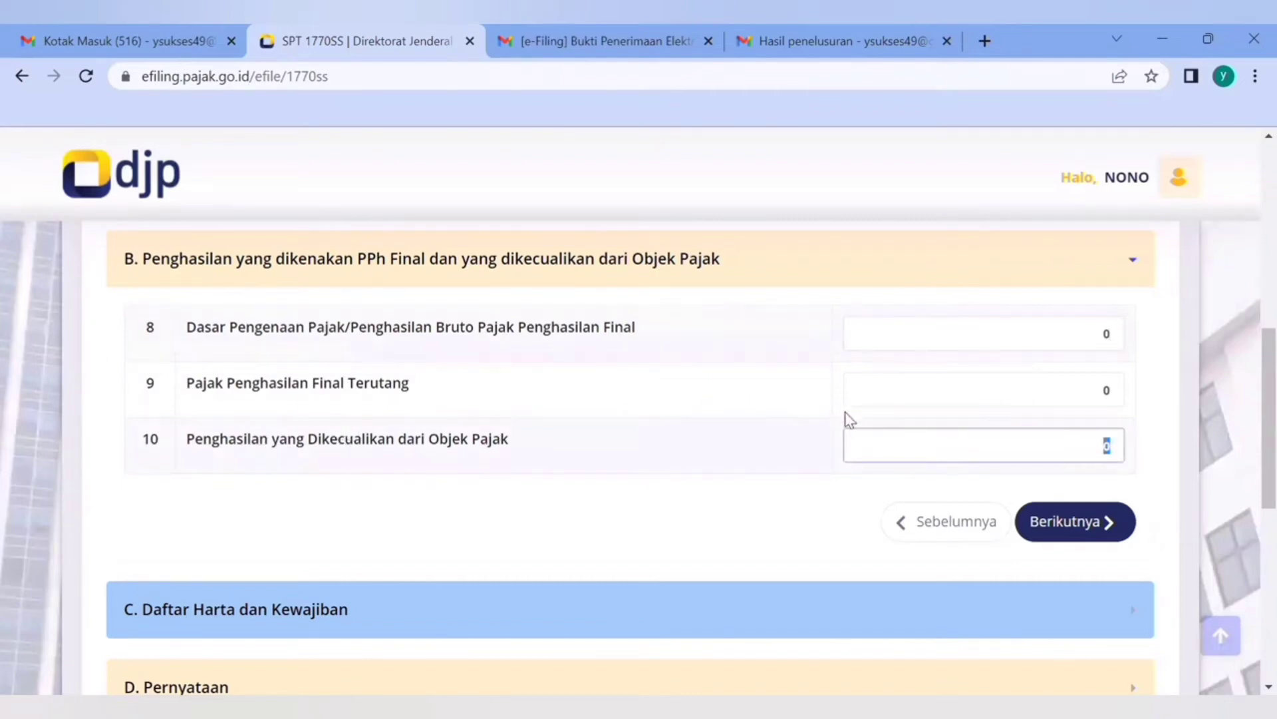
type("100.000.000")
key("BackSpace")
key("BackSpace")
key("BackSpace")
key("BackSpace")
key("BackSpace")
key("BackSpace")
key("BackSpace")
key("BackSpace")
key("BackSpace")
Set Penghasilan yang Dikecualikan dari Objek Pajak to 0 and continue to section C, Daftar Harta dan Kewajiban
scroll(1247, 419, "down", 1)
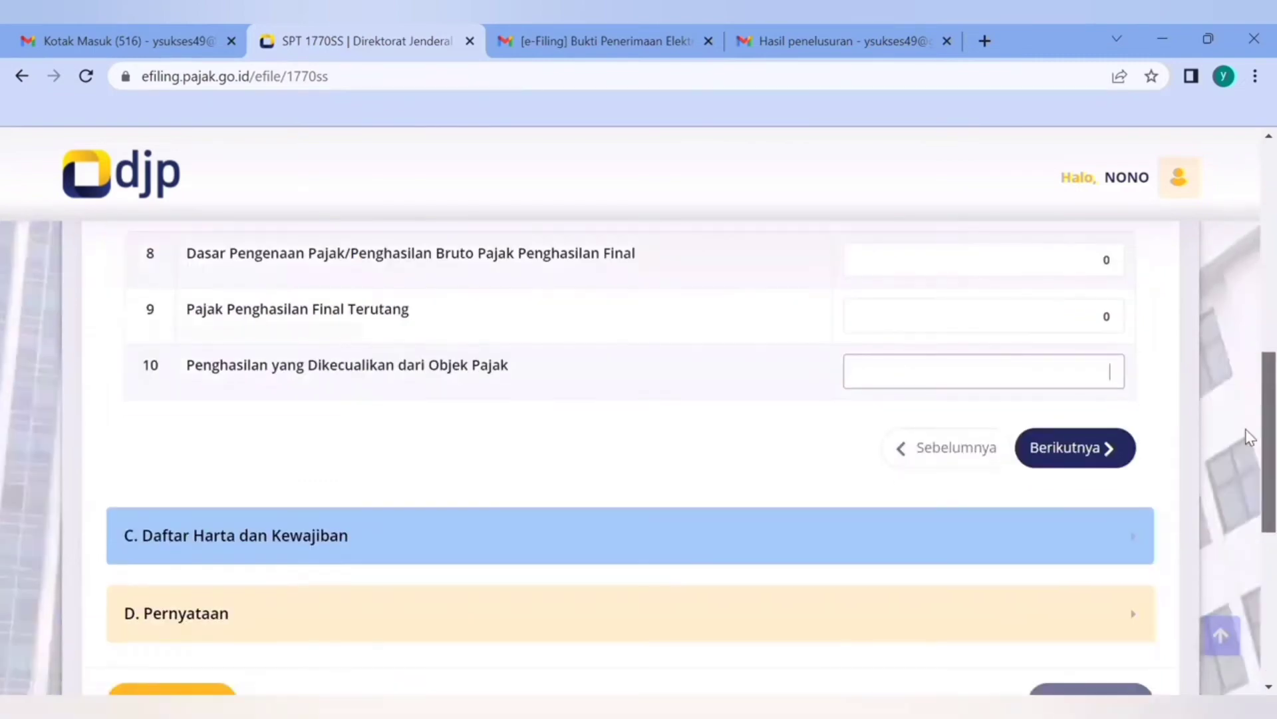
scroll(1249, 431, "up", 1)
scroll(1249, 429, "up", 1)
type("0")
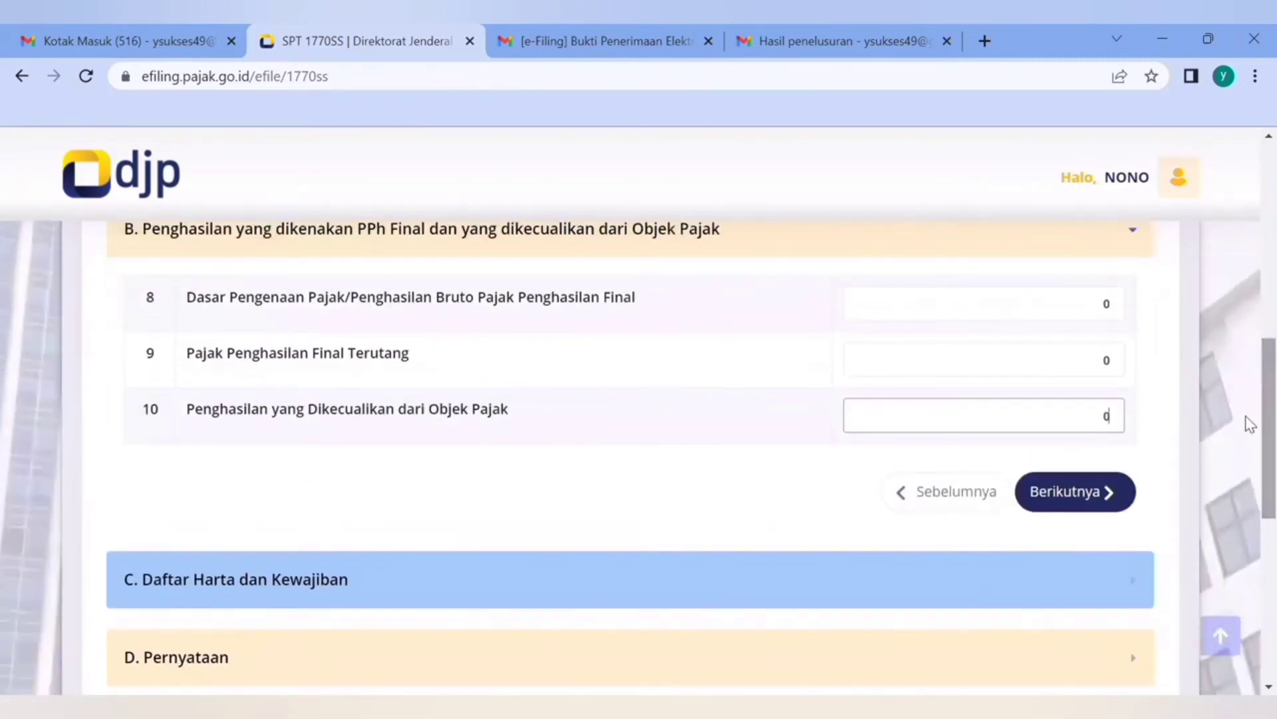
left_click(1083, 499)
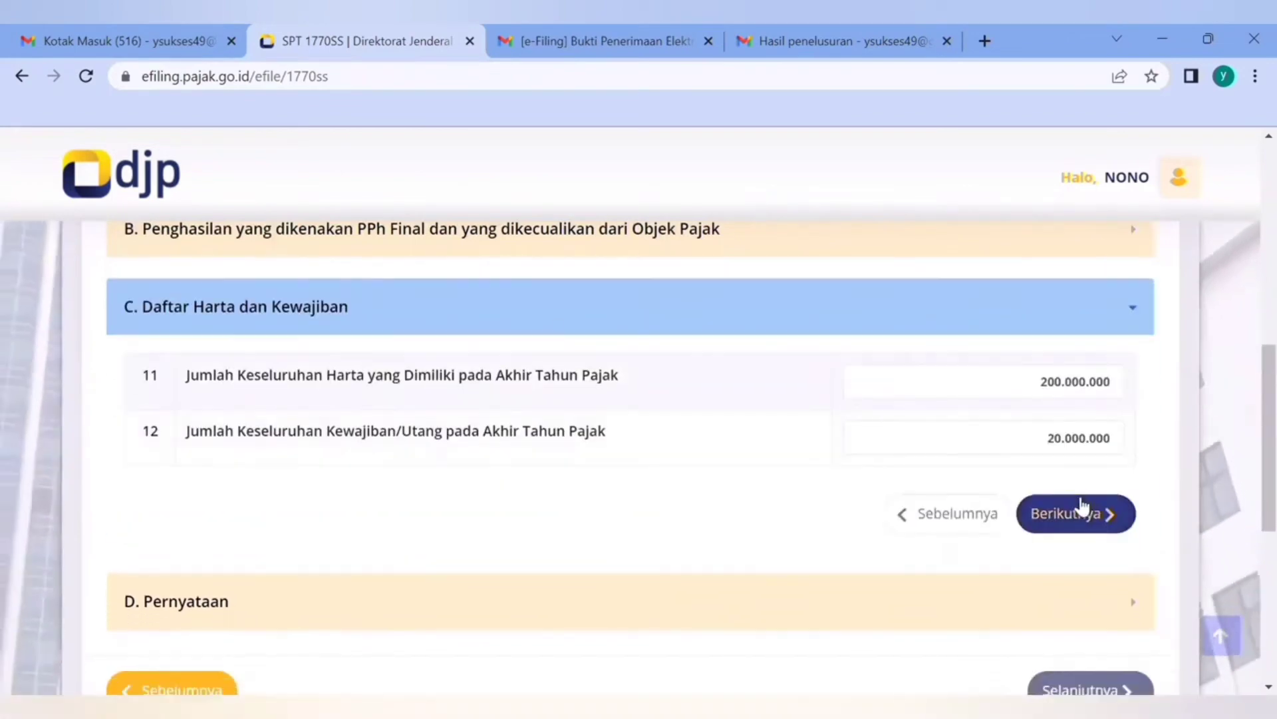
Clear the year-end total assets (Harta) and total liabilities (Kewajiban/Utang) amounts in section C
double_click(1069, 381)
key("BackSpace")
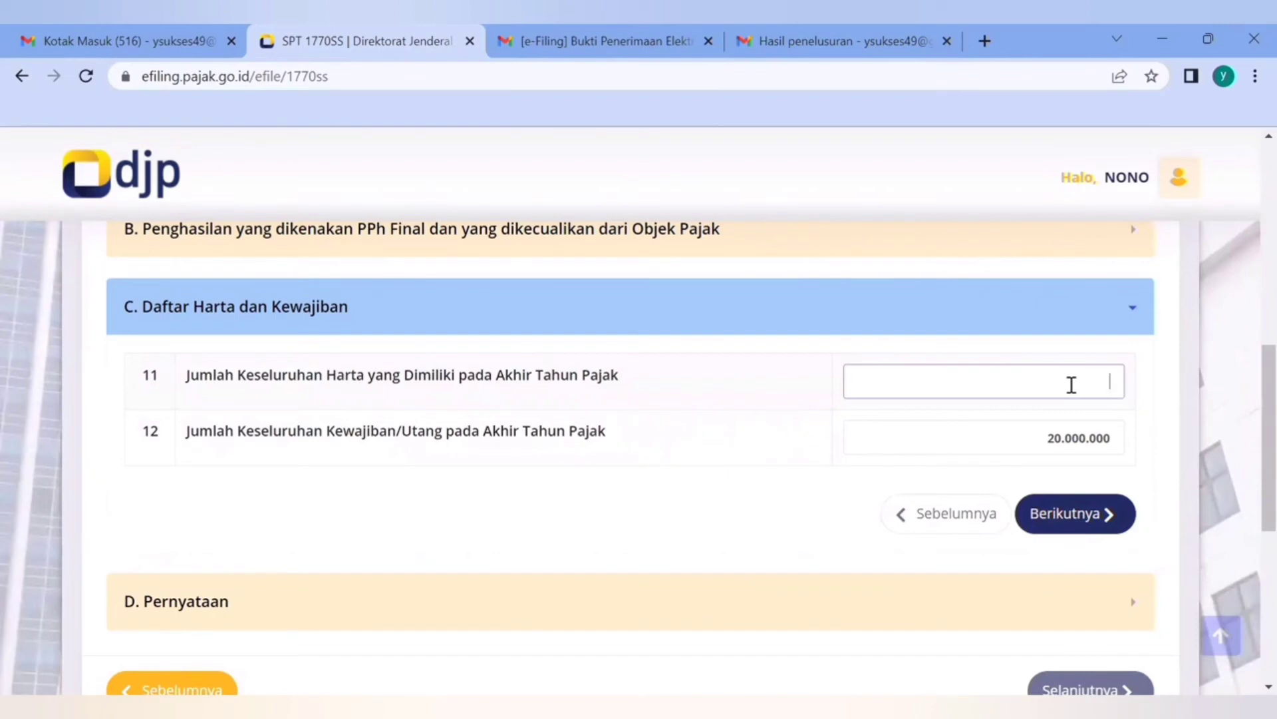
key("Tab")
key("BackSpace")
Try 200.000.000 and 50.000.000 as the total year-end assets in row 11, clearing the amount each time
left_click(1071, 384)
type("200.000.000")
key("BackSpace")
key("BackSpace")
key("BackSpace")
key("BackSpace")
key("BackSpace")
key("BackSpace")
key("BackSpace")
key("BackSpace")
key("BackSpace")
type("50.000.000")
key("BackSpace")
key("BackSpace")
key("BackSpace")
key("BackSpace")
key("BackSpace")
key("BackSpace")
key("BackSpace")
key("BackSpace")
Enter 200.000.000 as total year-end assets and 20.000.000 as total liabilities, and continue to section D, Pernyataan
type("200.000.000")
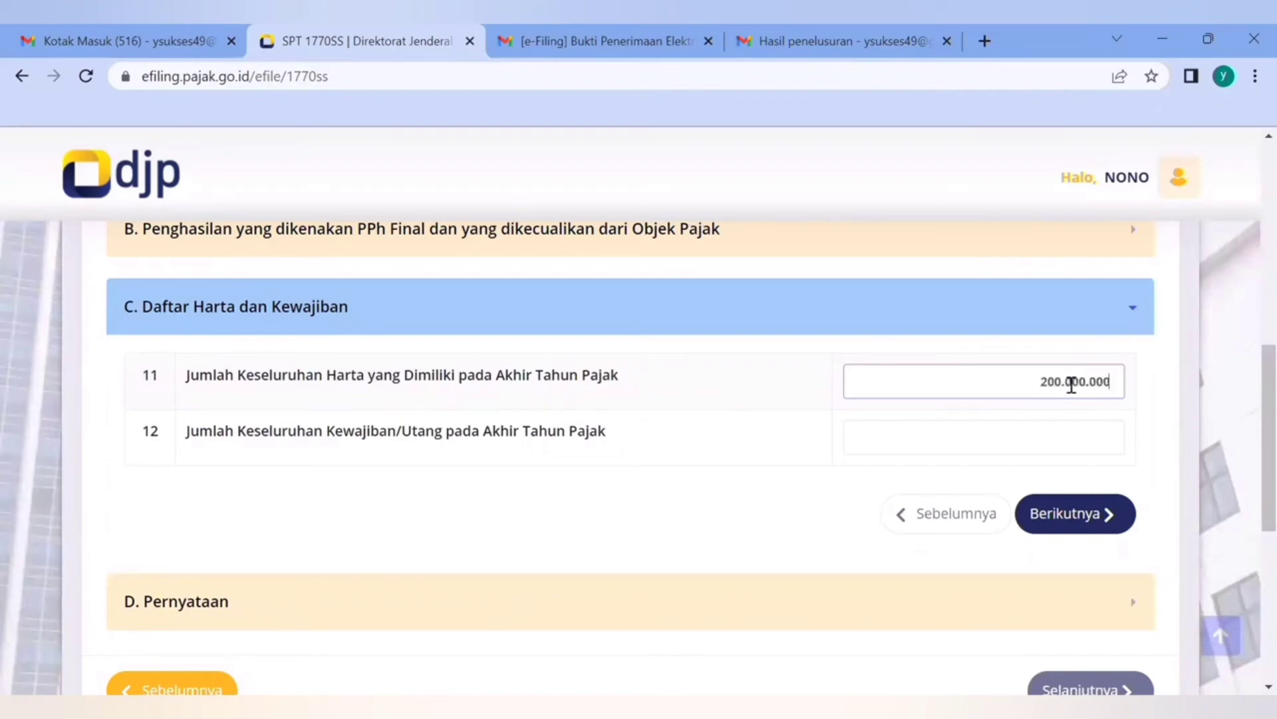
key("Tab")
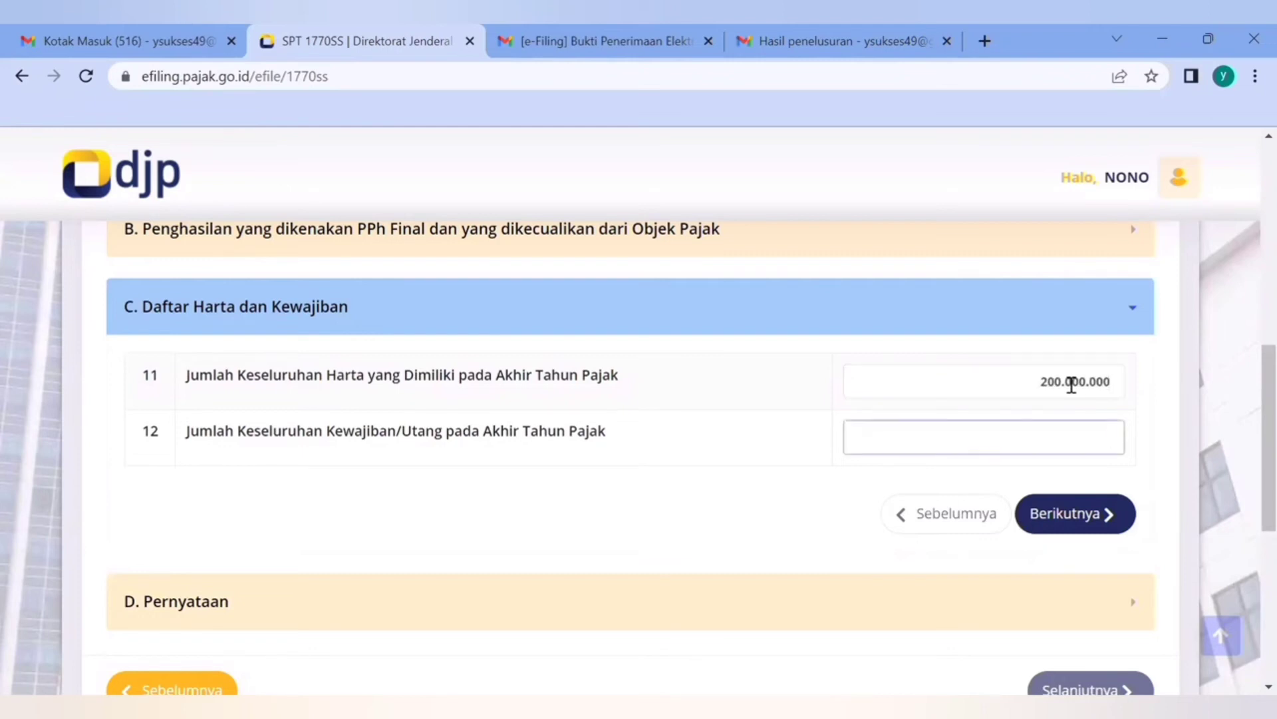
type("20.000.000")
left_click(1071, 511)
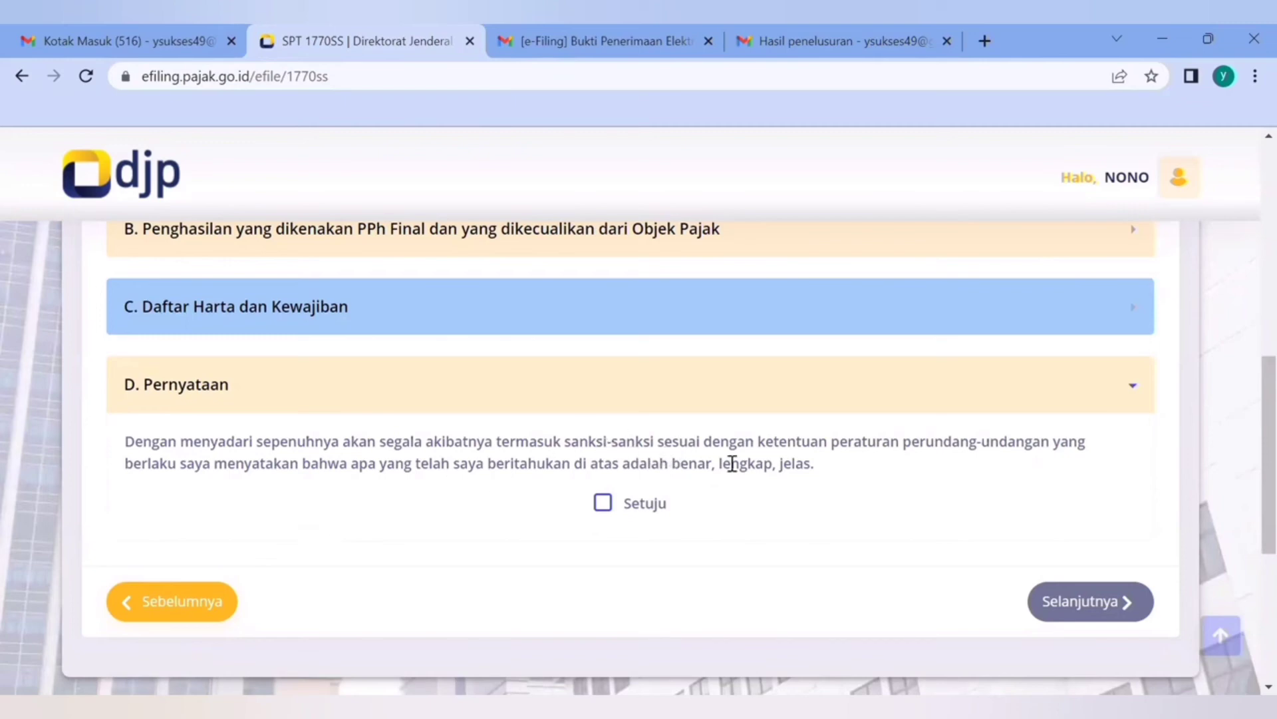
Agree to the Pernyataan declaration by selecting Setuju and proceed to the final page of the SPT
left_click_drag(672, 463, 820, 479)
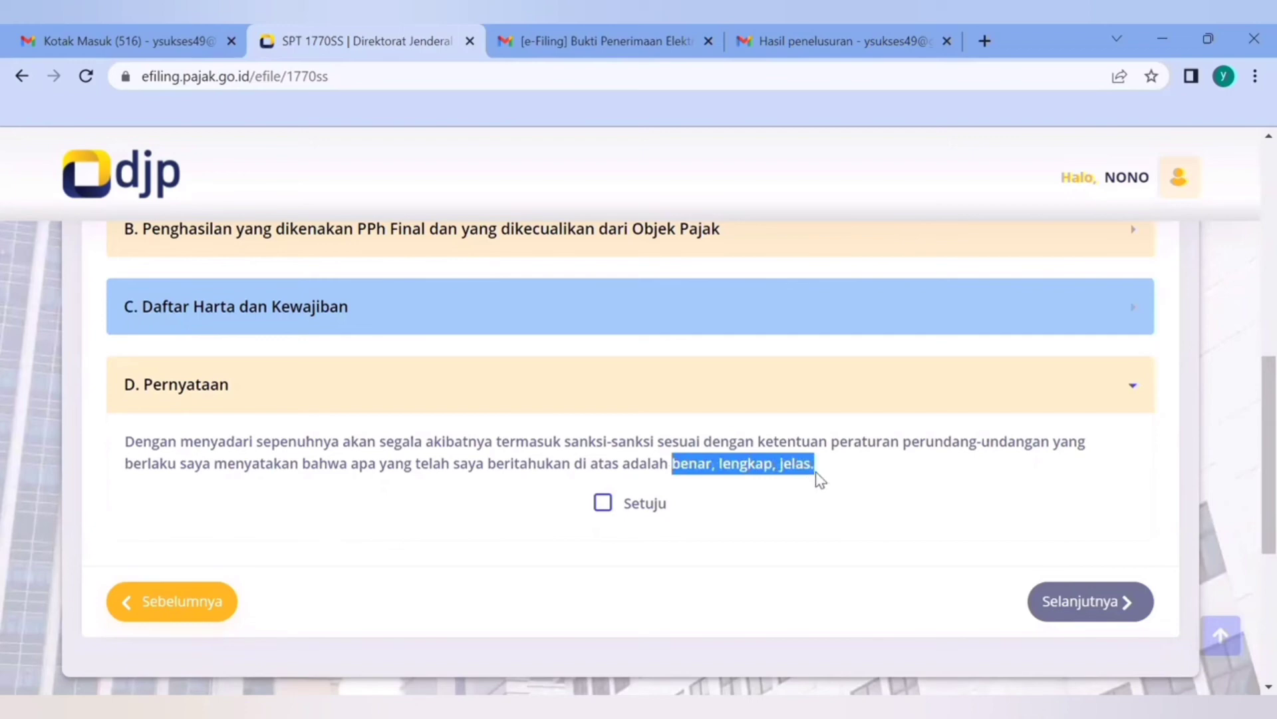
left_click(602, 504)
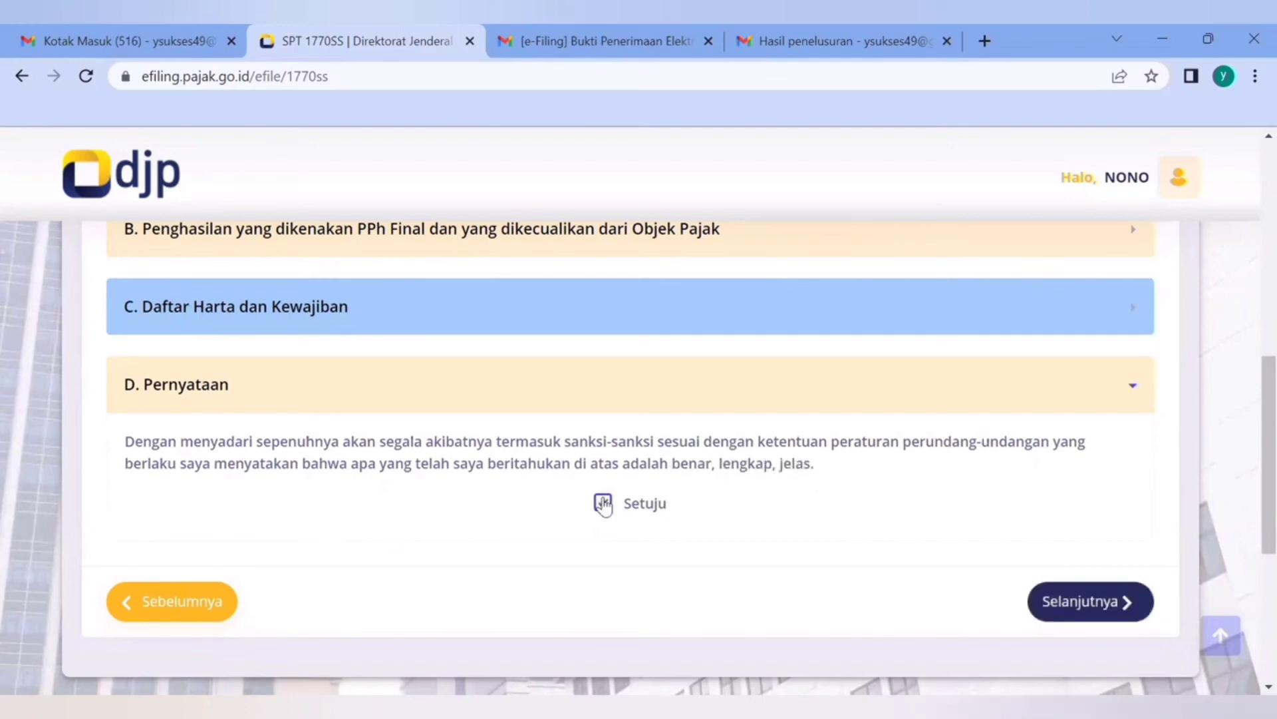
left_click(1084, 603)
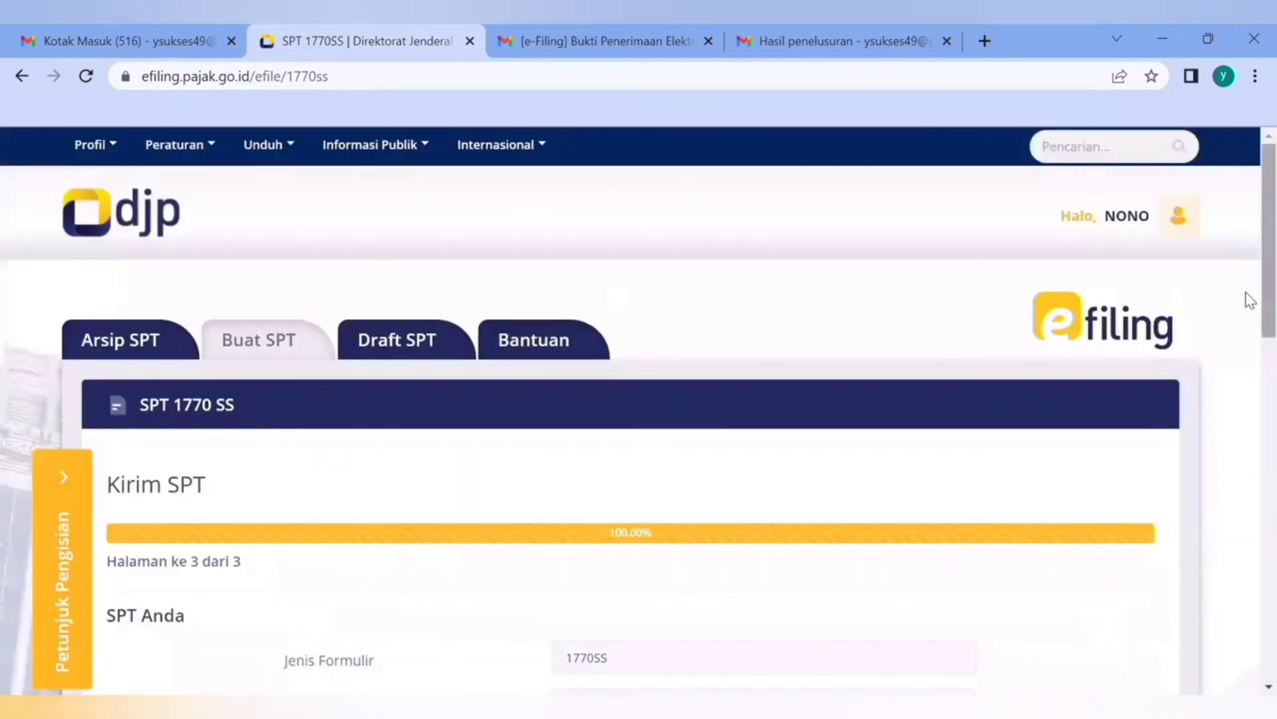
Review the SPT Anda summary from the form type down to the verification code and submission section
left_click_drag(1249, 300, 1246, 430)
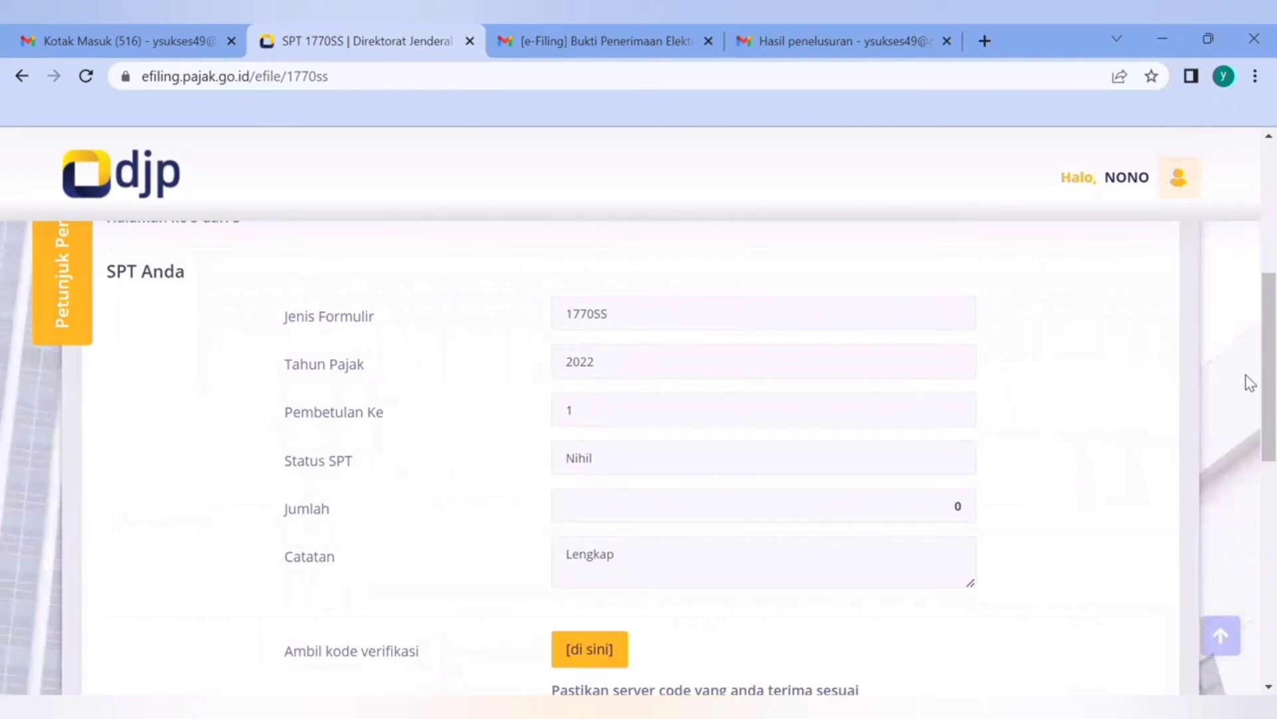
left_click_drag(1246, 378, 1246, 397)
scroll(1247, 413, "down", 2)
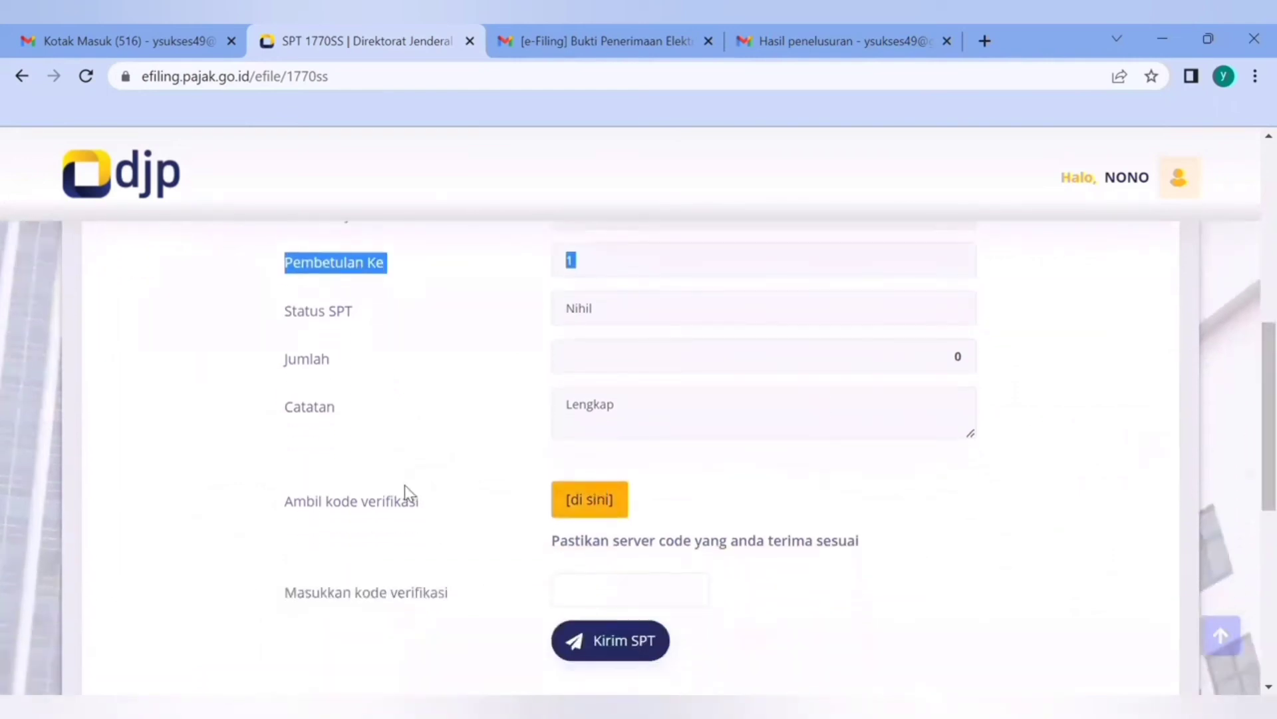
Request the SPT verification code with e-mail as the delivery medium and acknowledge the sent-token notice
left_click(598, 502)
scroll(602, 516, "down", 2)
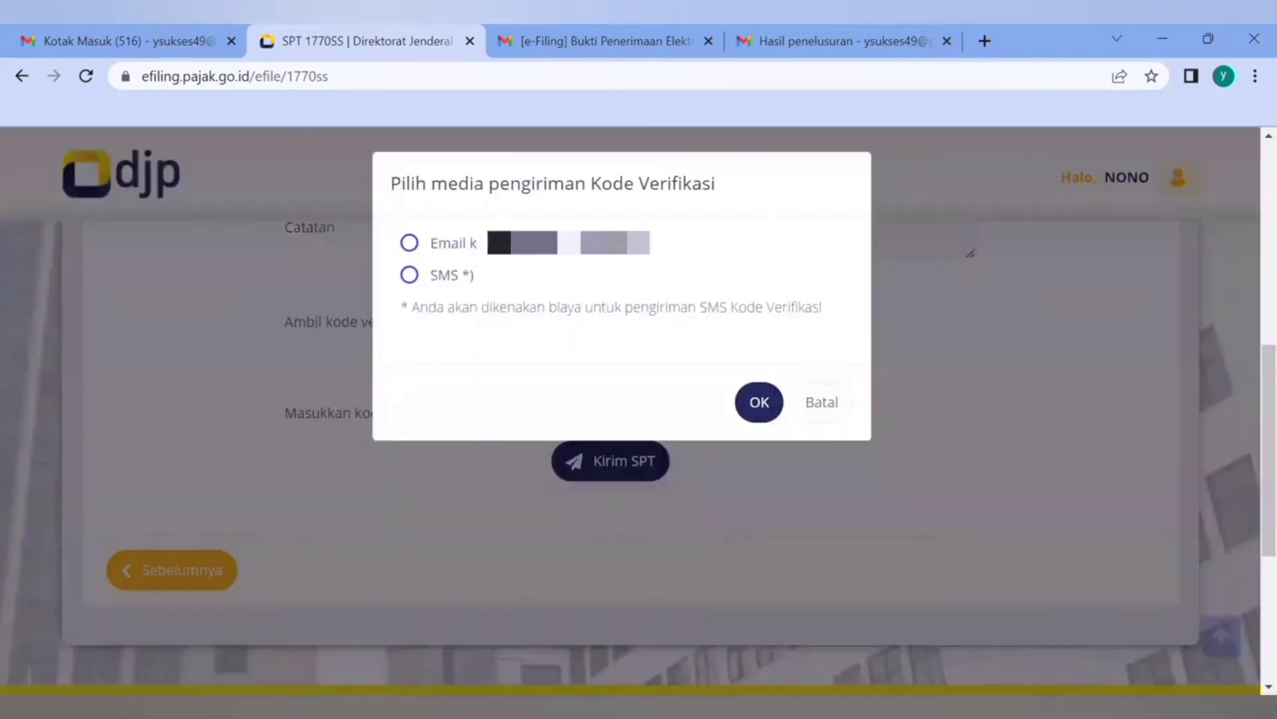
left_click_drag(422, 275, 408, 242)
left_click(410, 243)
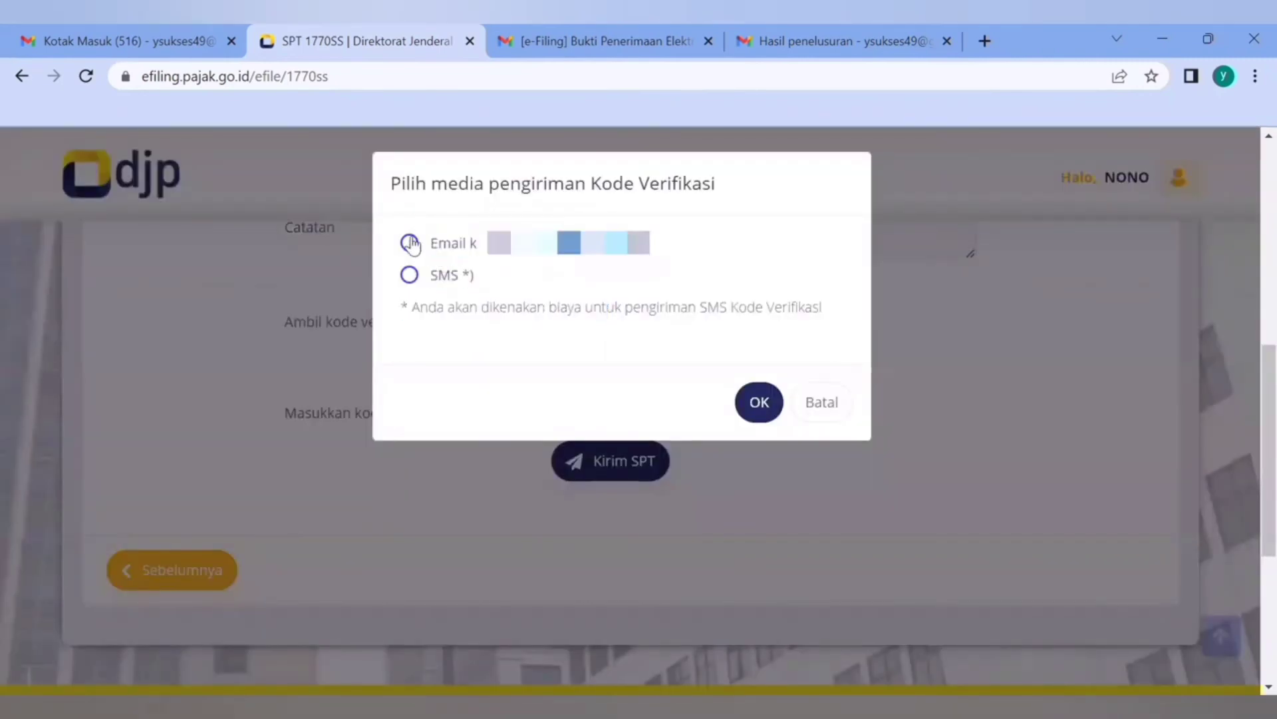
left_click(760, 403)
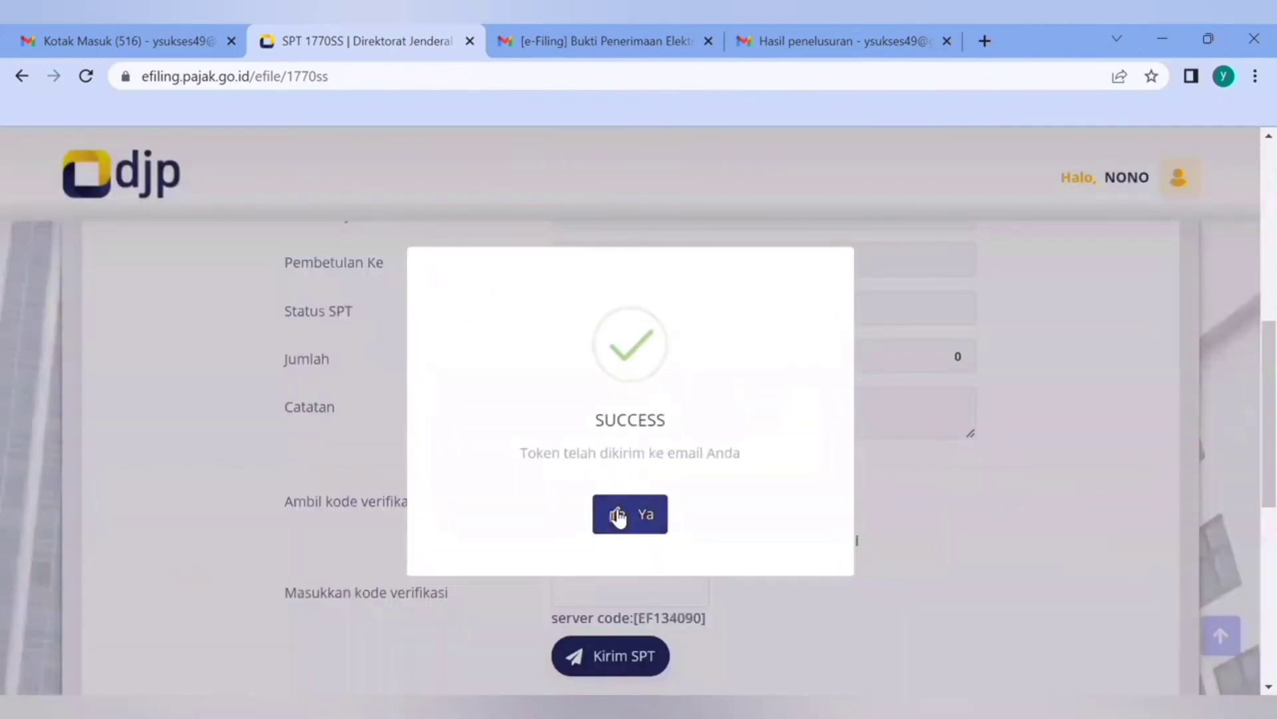
left_click(618, 514)
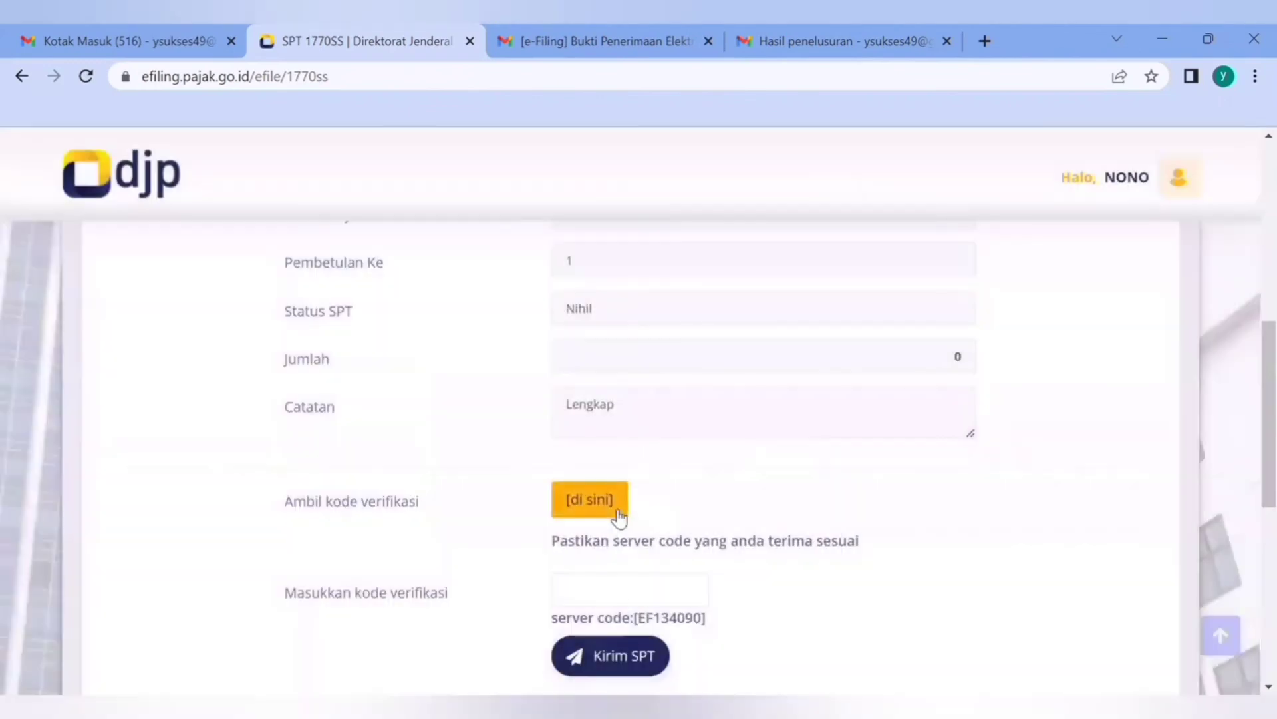
Copy the verification code from the [e-Filing] Kode Verifikasi e-mail in Gmail into the Masukkan kode verifikasi field on the SPT 1770SS page
left_click(137, 40)
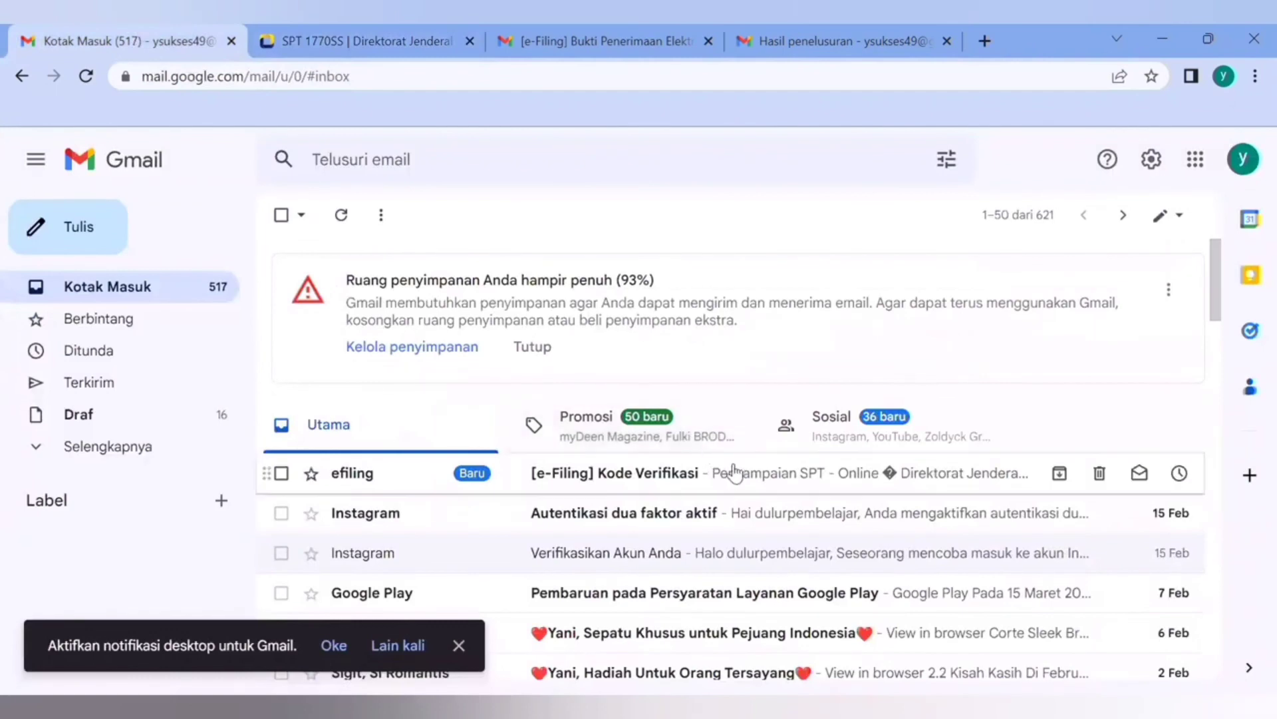
left_click(735, 472)
double_click(501, 458)
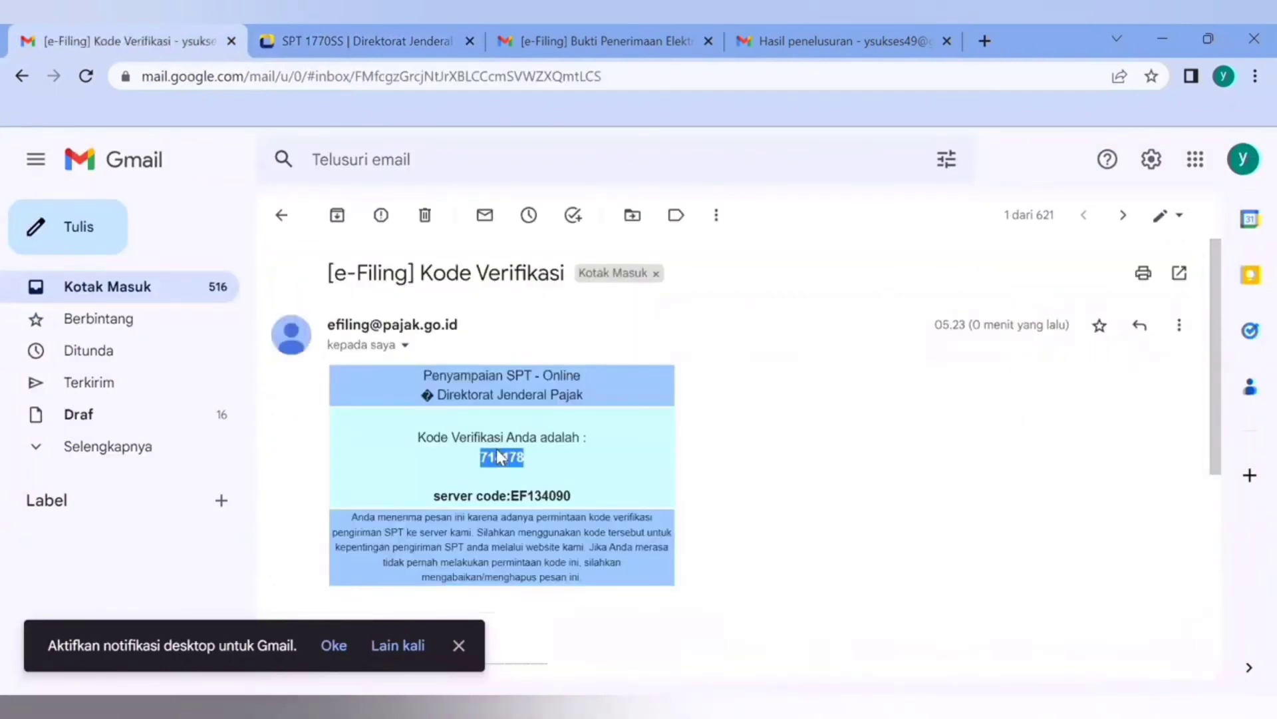
left_click(360, 40)
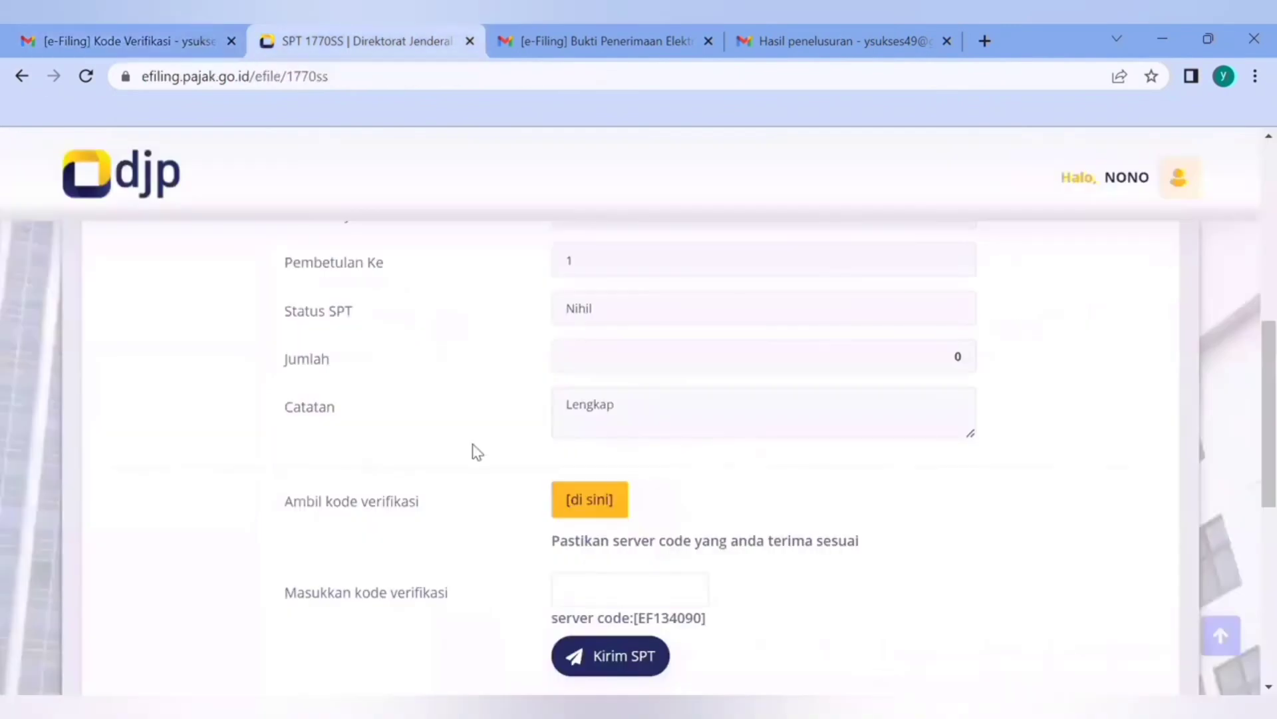
left_click(597, 577)
key("ctrl+v")
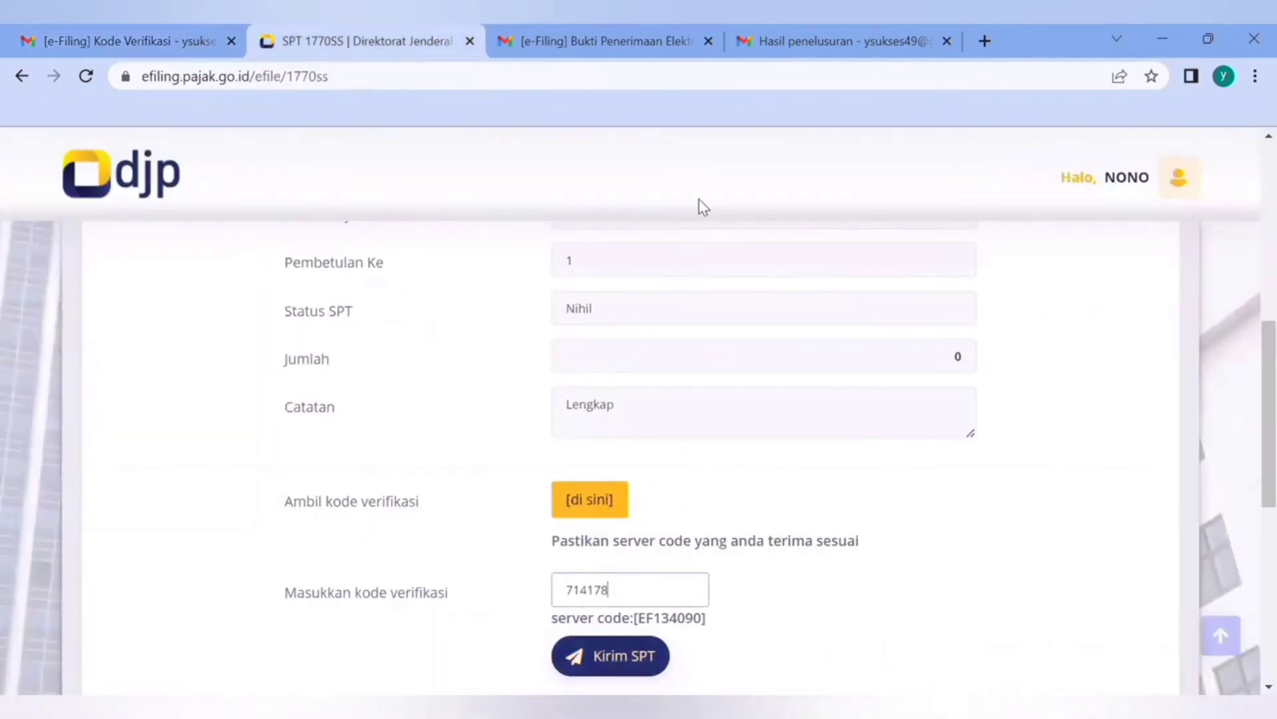
View the earlier e-Filing Bukti Penerimaan Elektronik e-mail in Gmail for the 2022 SPT 1770SS
left_click(685, 55)
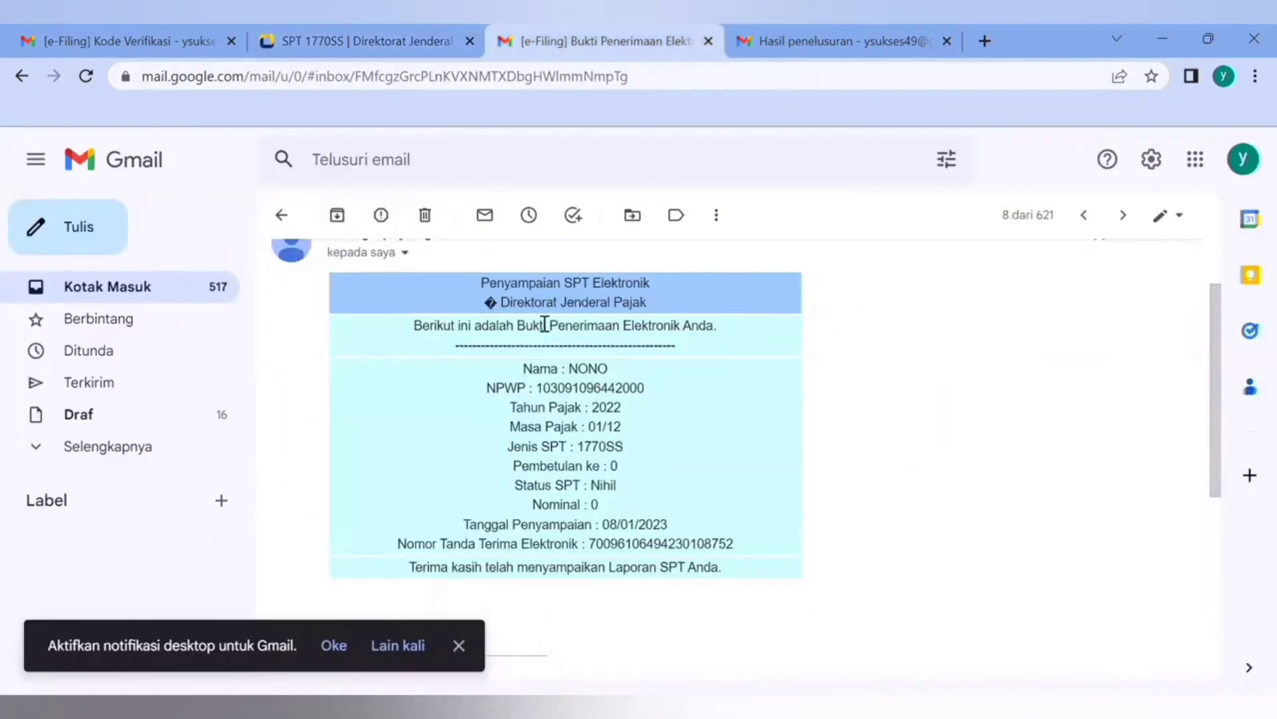